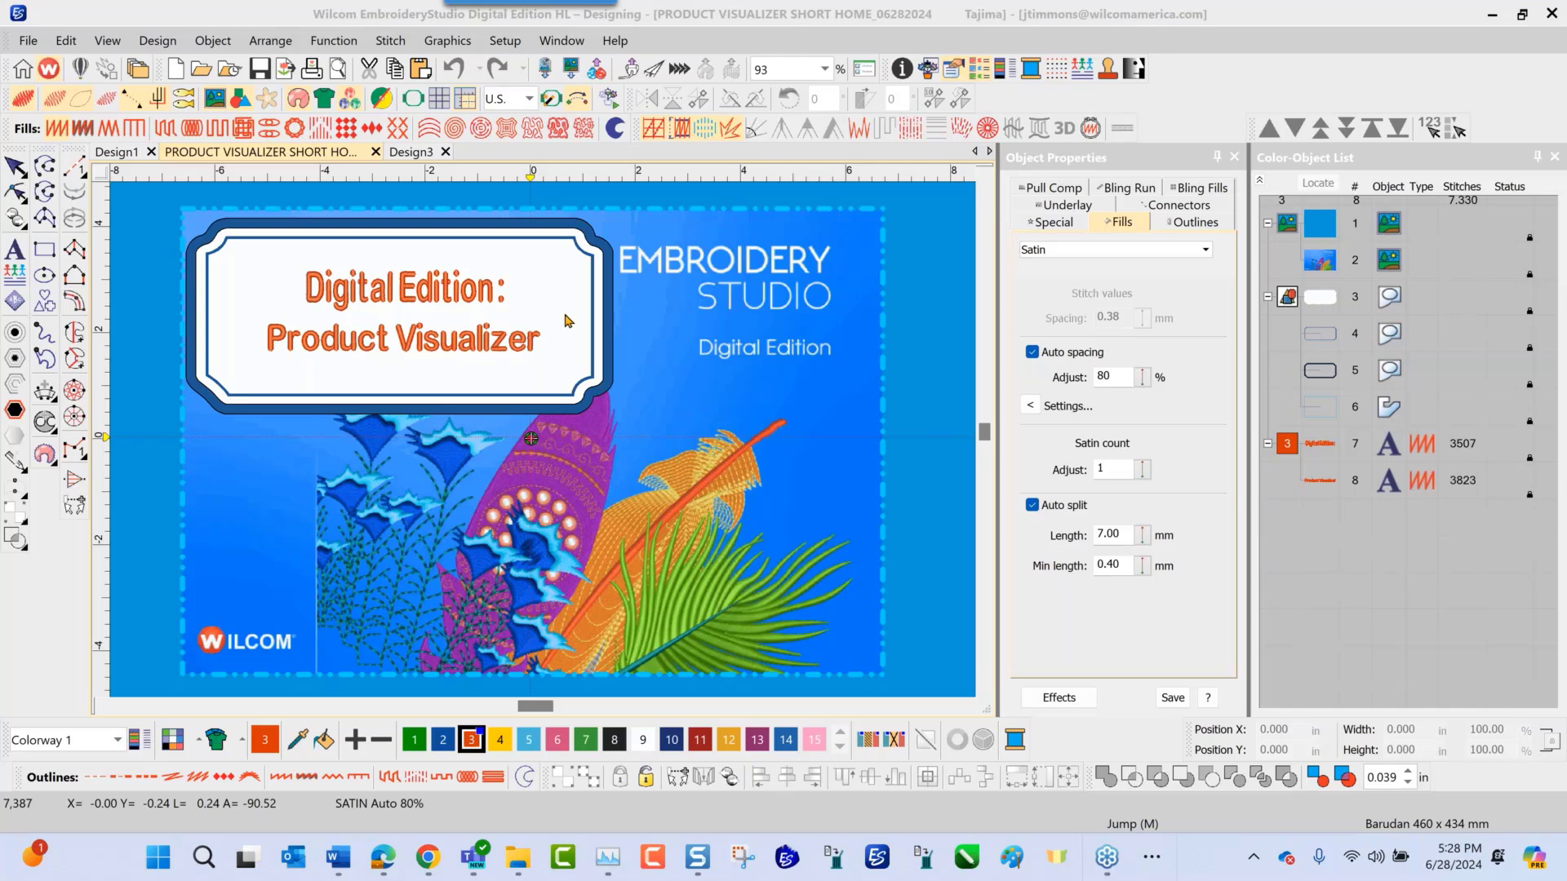
- Switch to the Design3 tab with the Police Officer star badge and zoom in and out on it
left_click(416, 153)
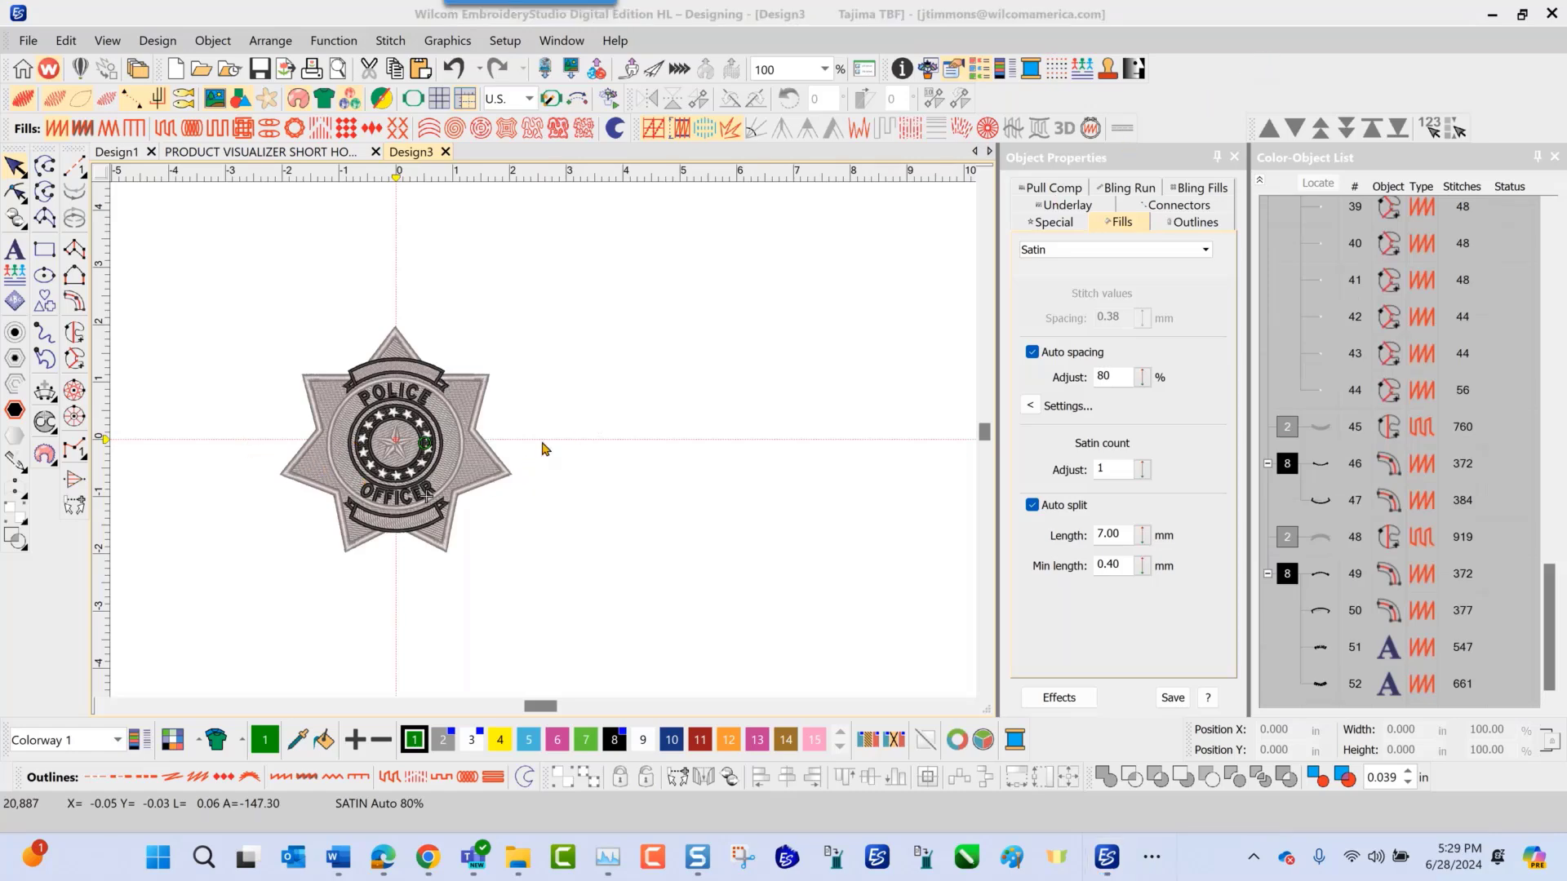
scroll(542, 447, "up", 1)
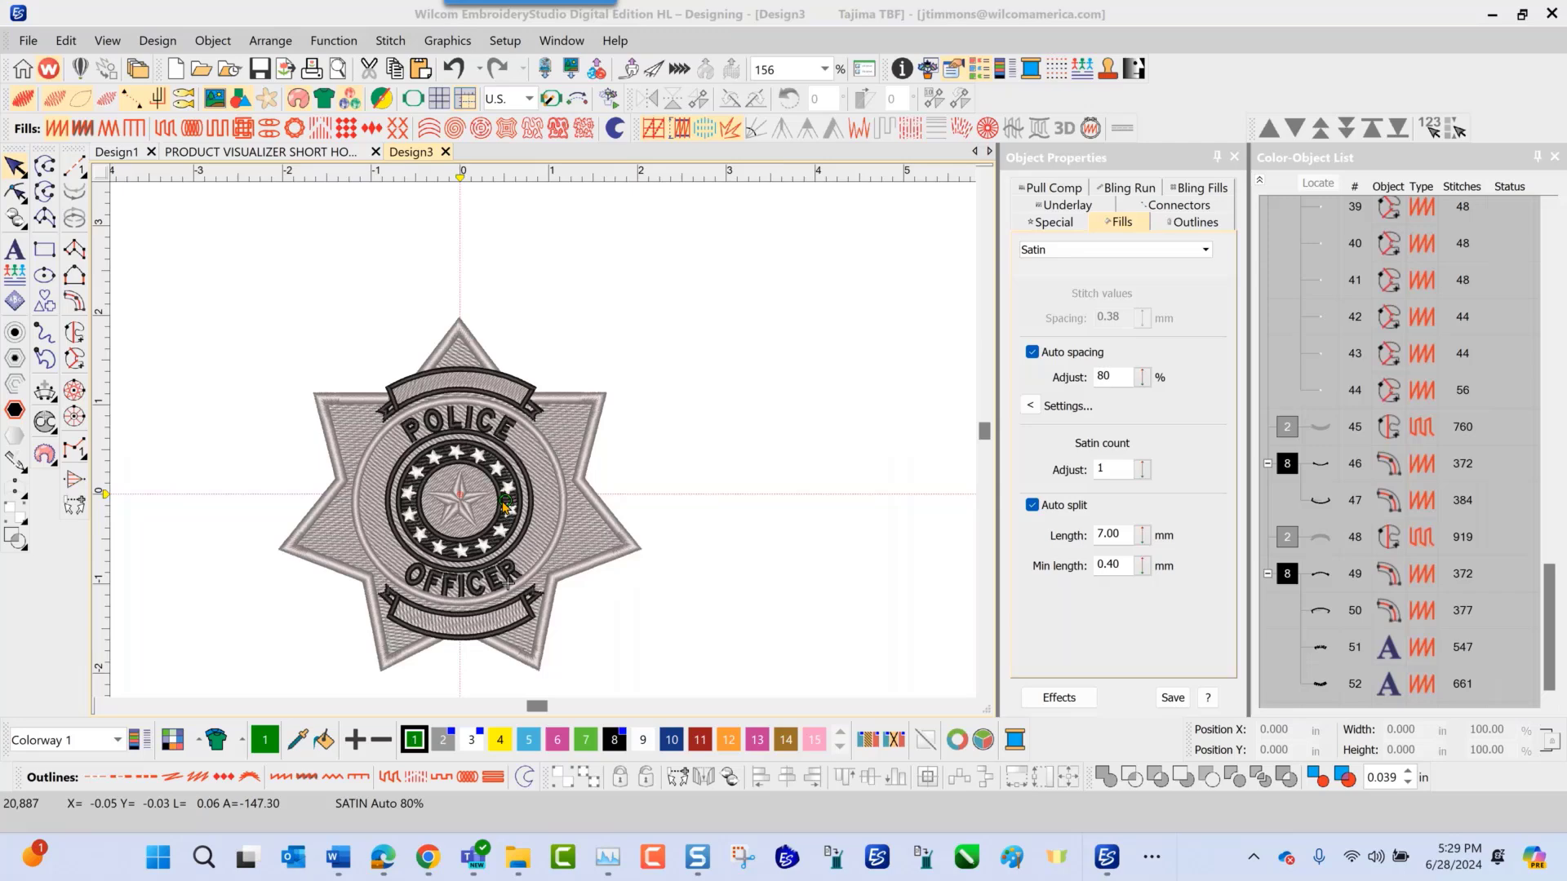
scroll(547, 451, "down", 1)
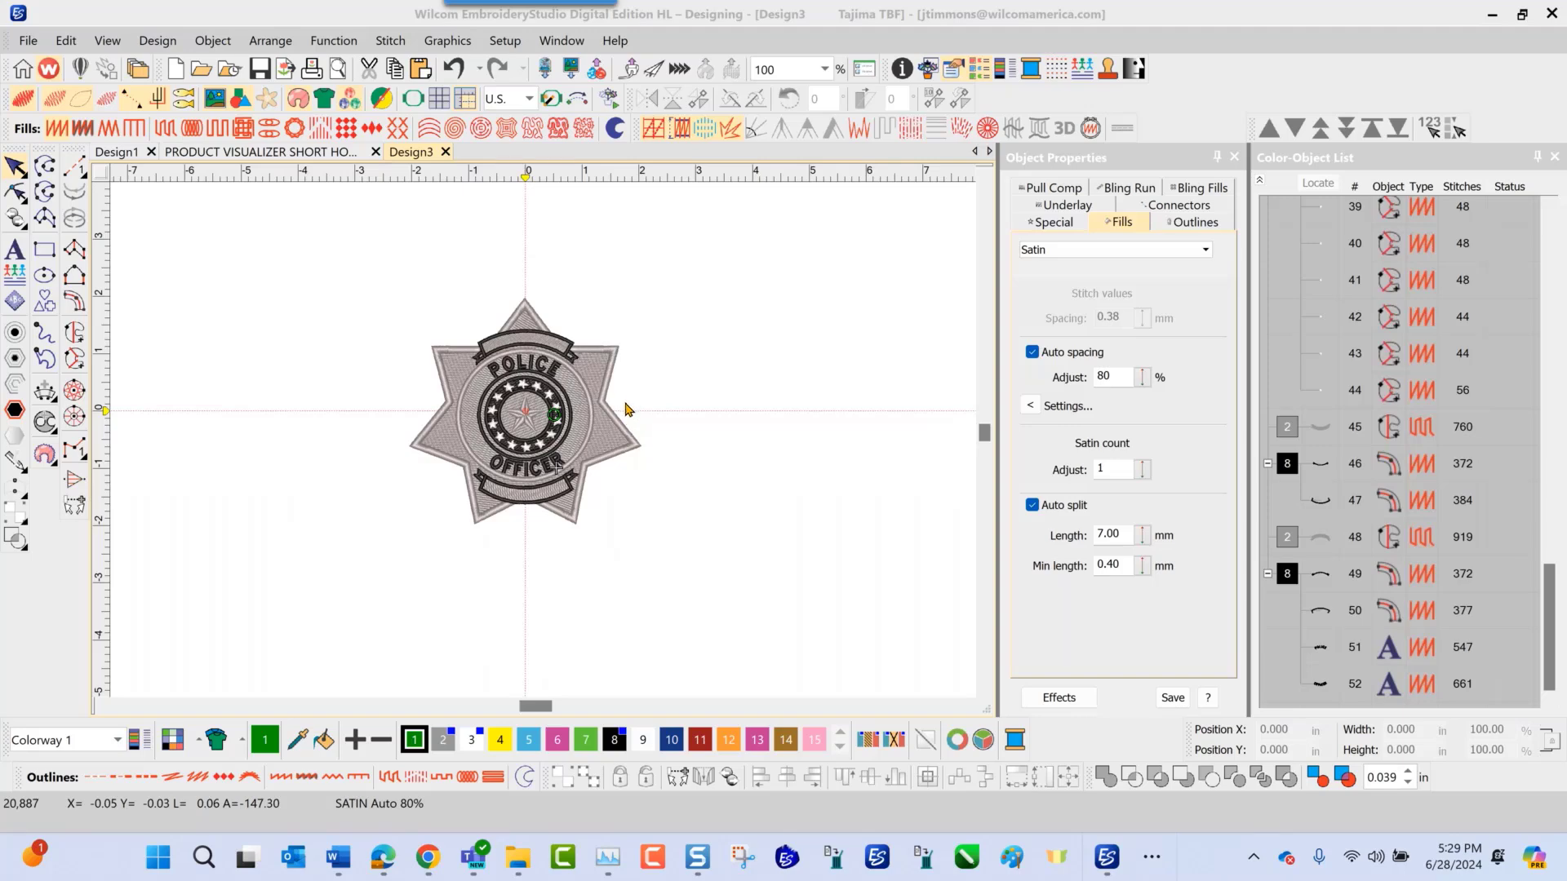
- Enable 'Apply auto start & end' for the badge through Design > Auto Start & End
left_click(158, 41)
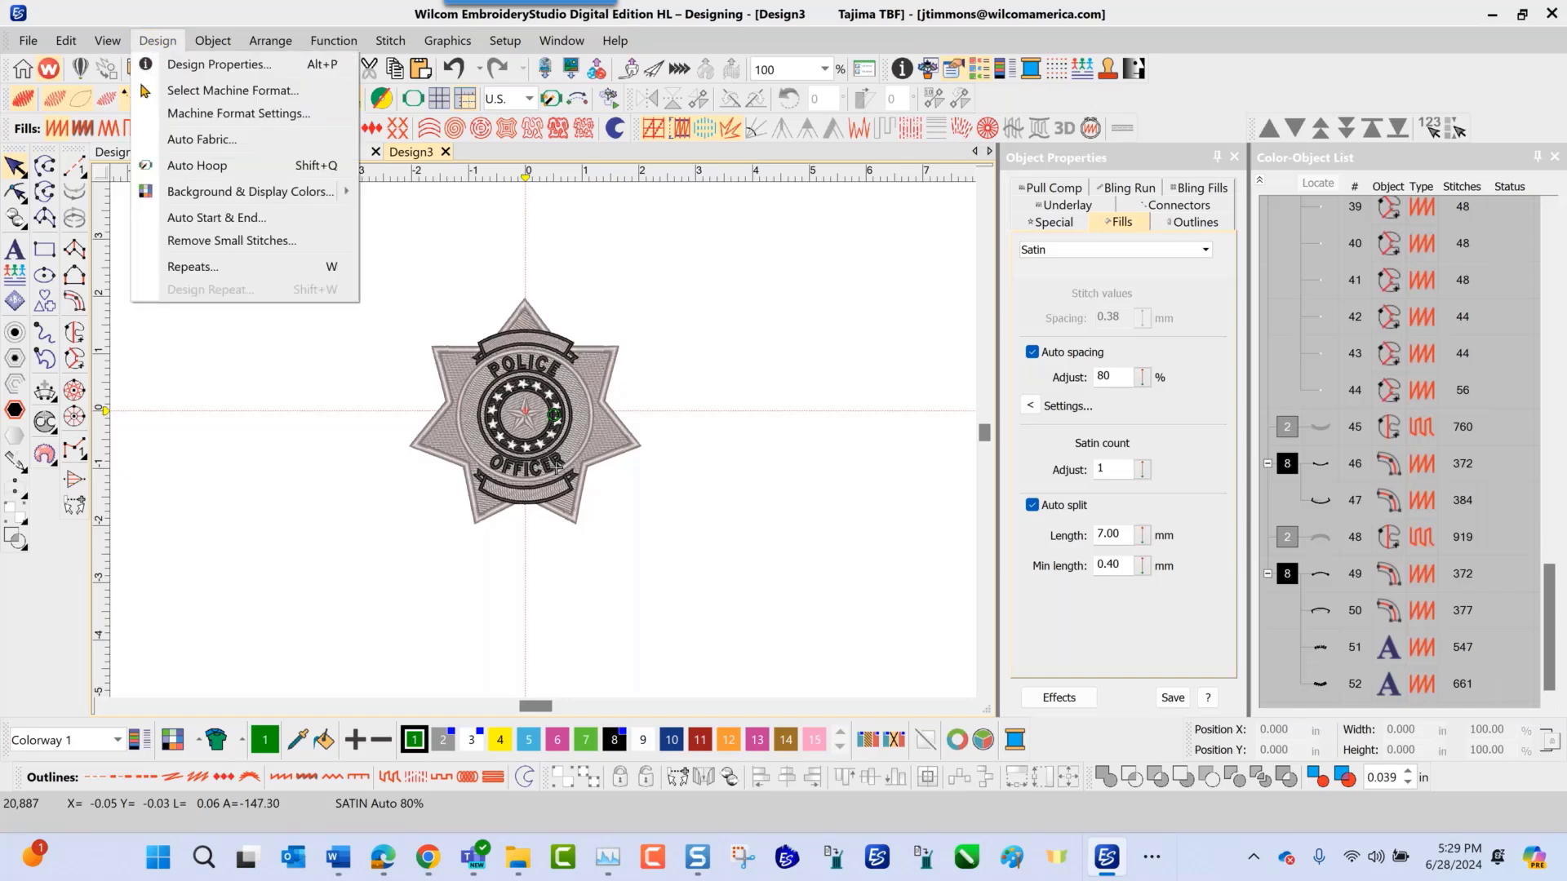
left_click(245, 217)
left_click(642, 232)
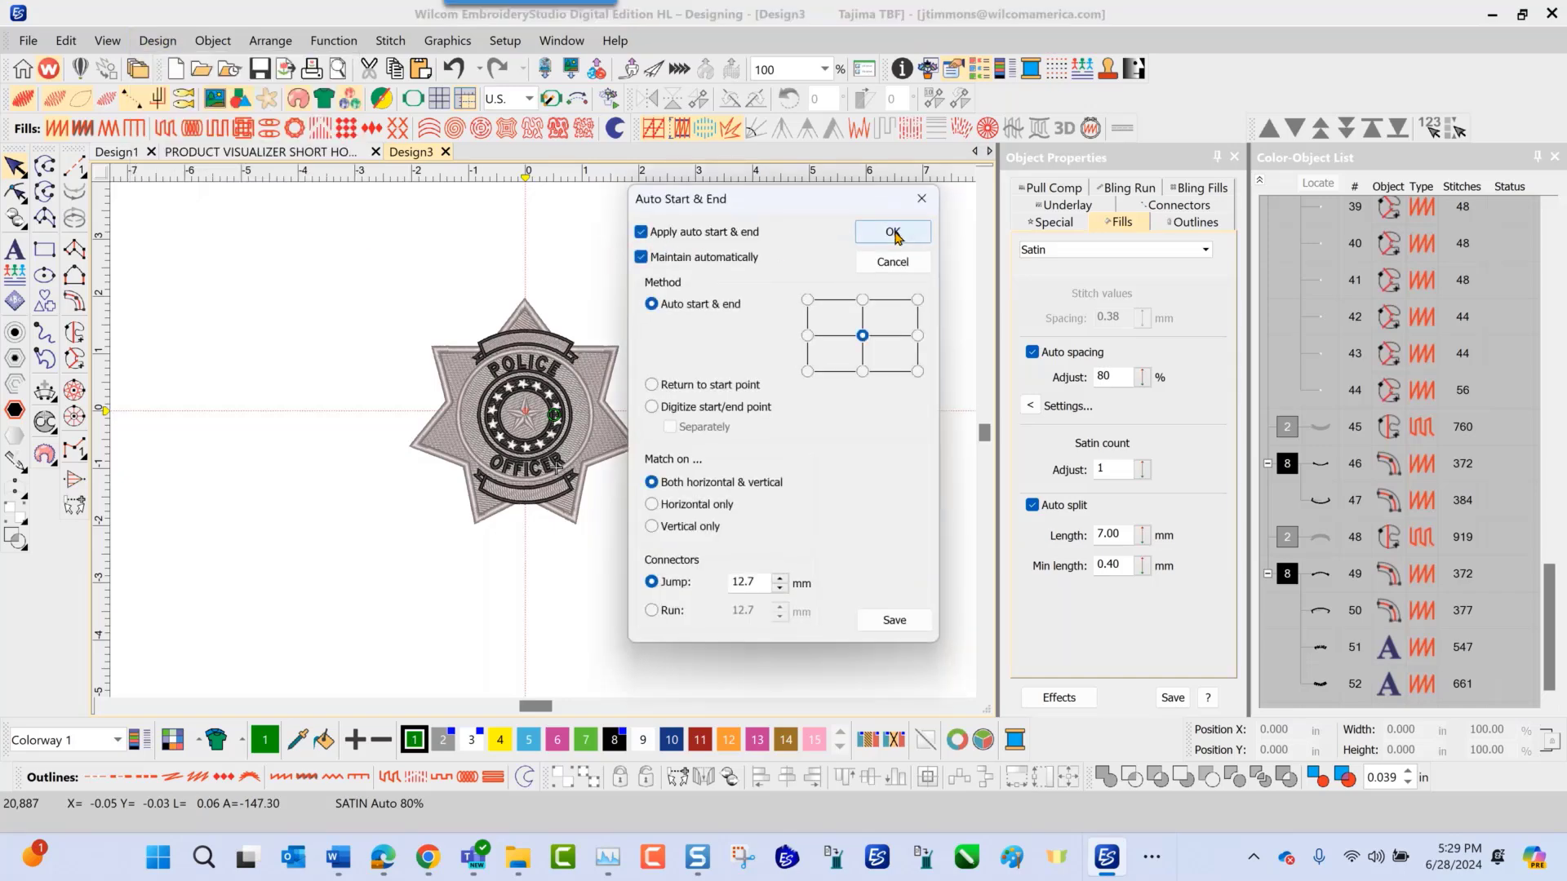
left_click(893, 232)
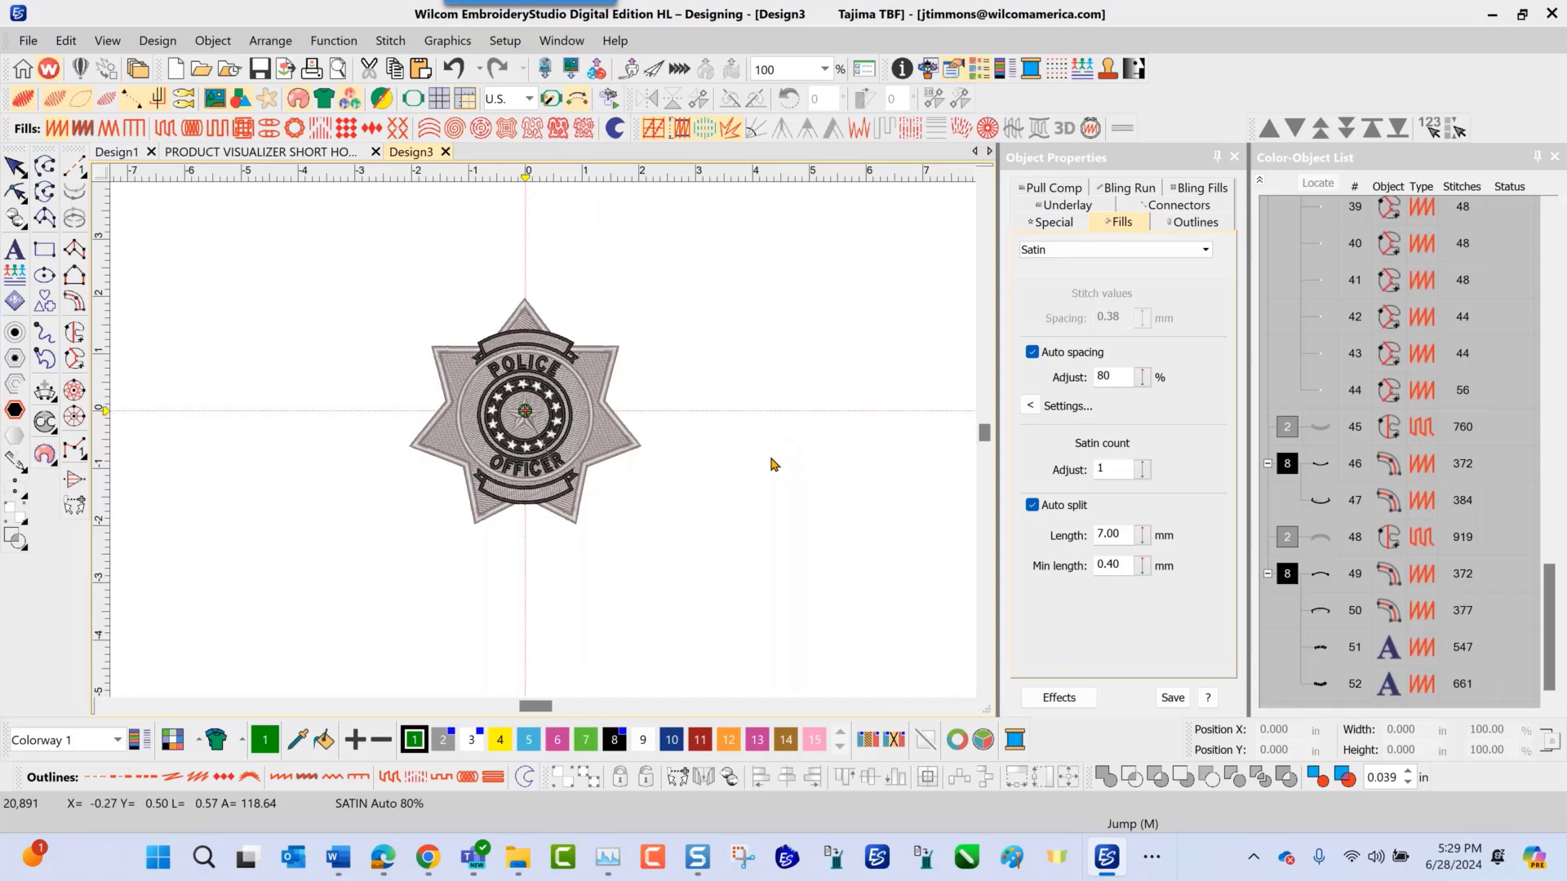
- Preview the badge on the PoloM01 Short Sleeve Front from Polos > Mens in Product Visualizer
left_click(217, 740)
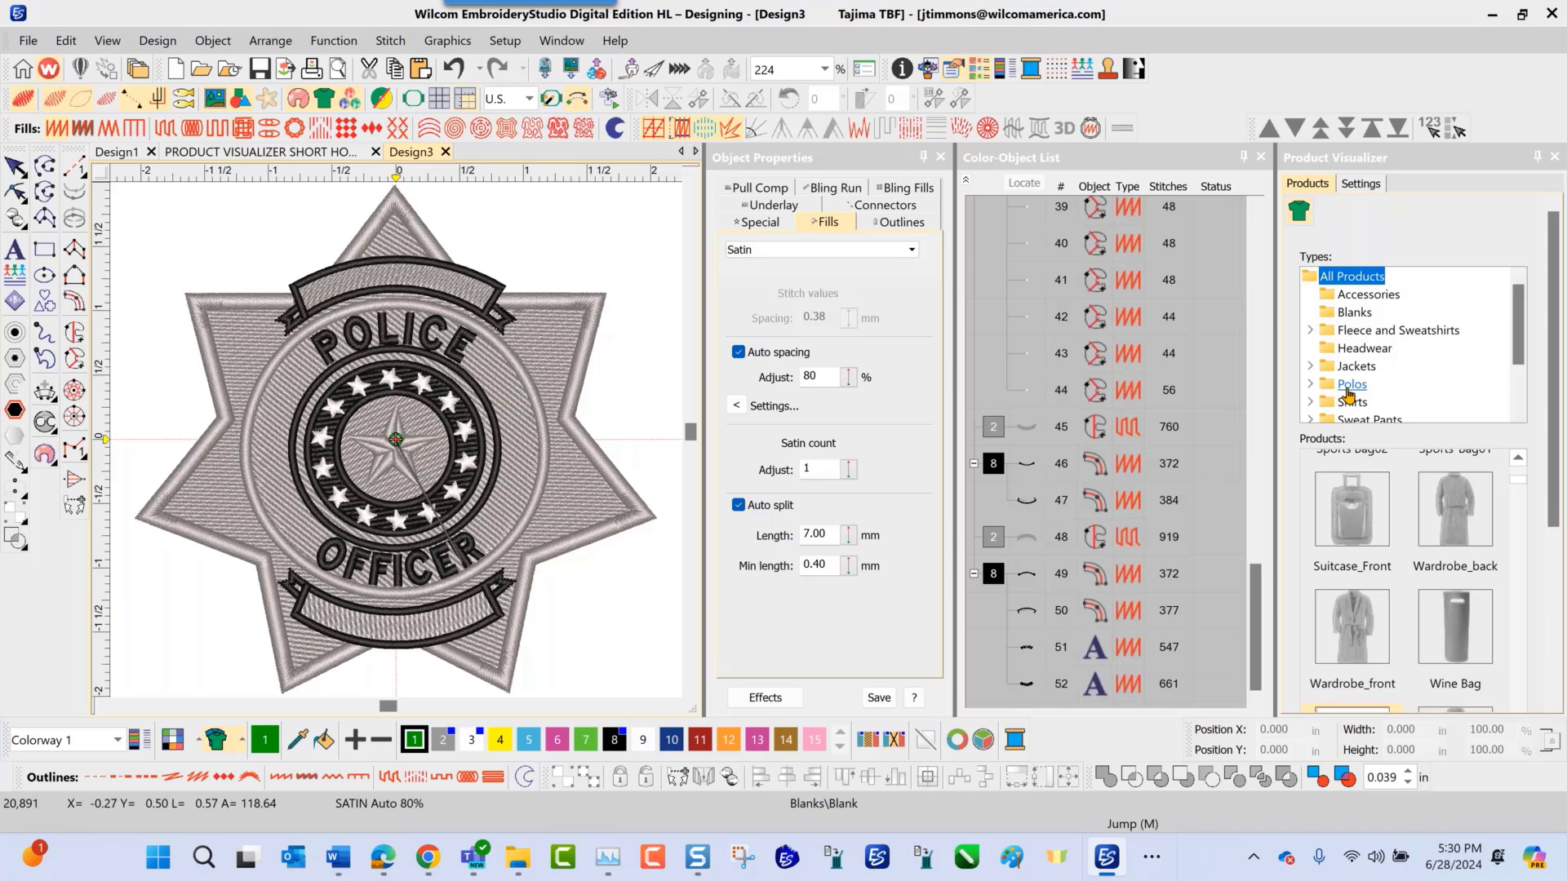
double_click(1348, 388)
left_click(1367, 367)
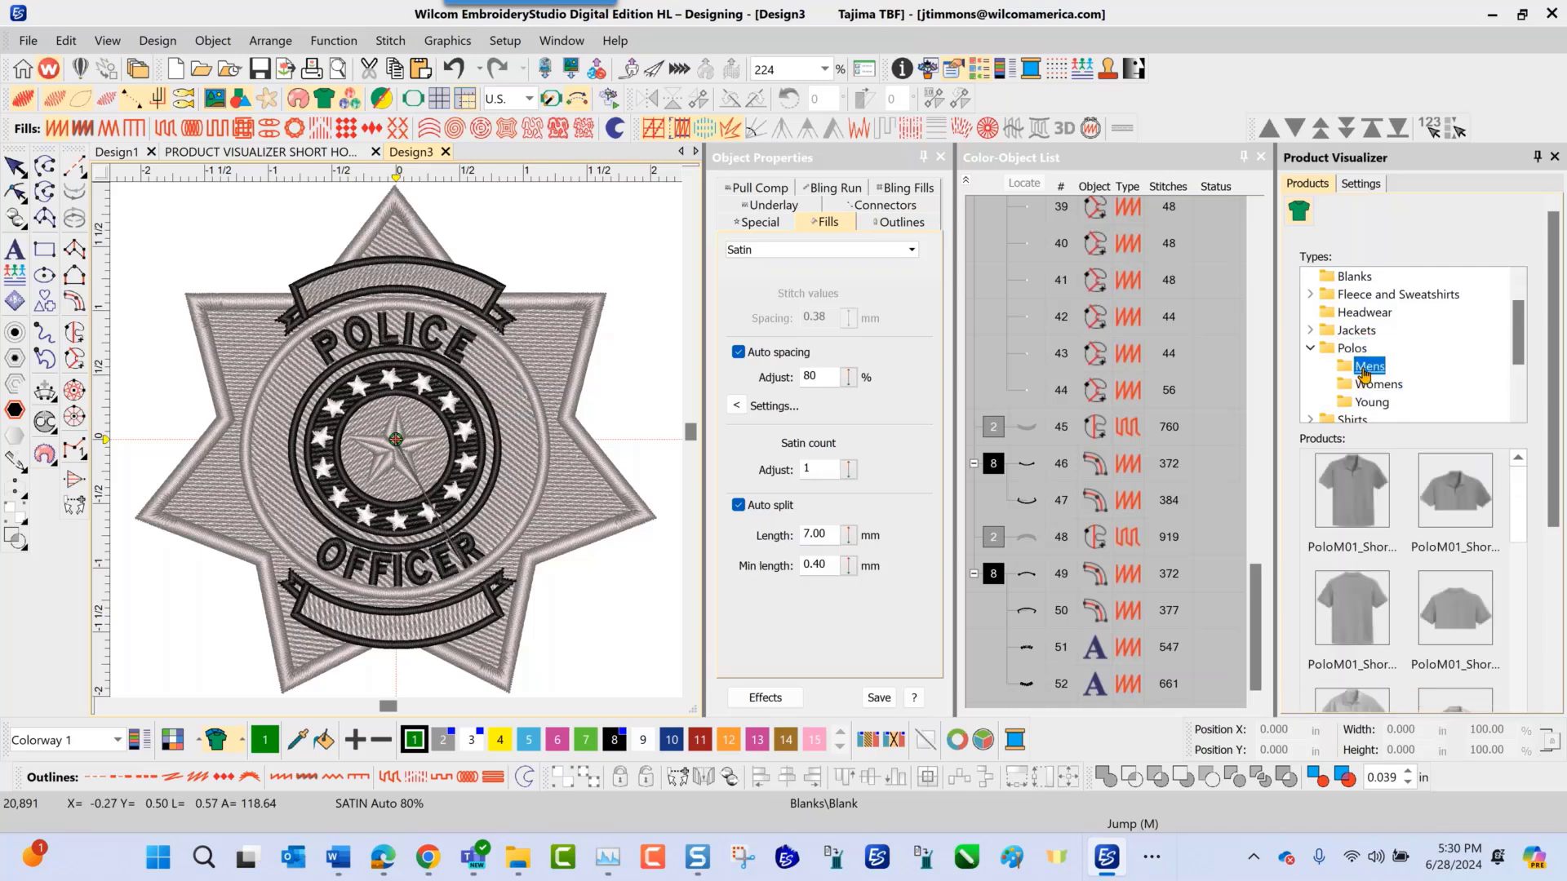
mouse_move(1555, 371)
left_mouse_down()
mouse_move(1545, 513)
mouse_move(1548, 371)
left_mouse_up()
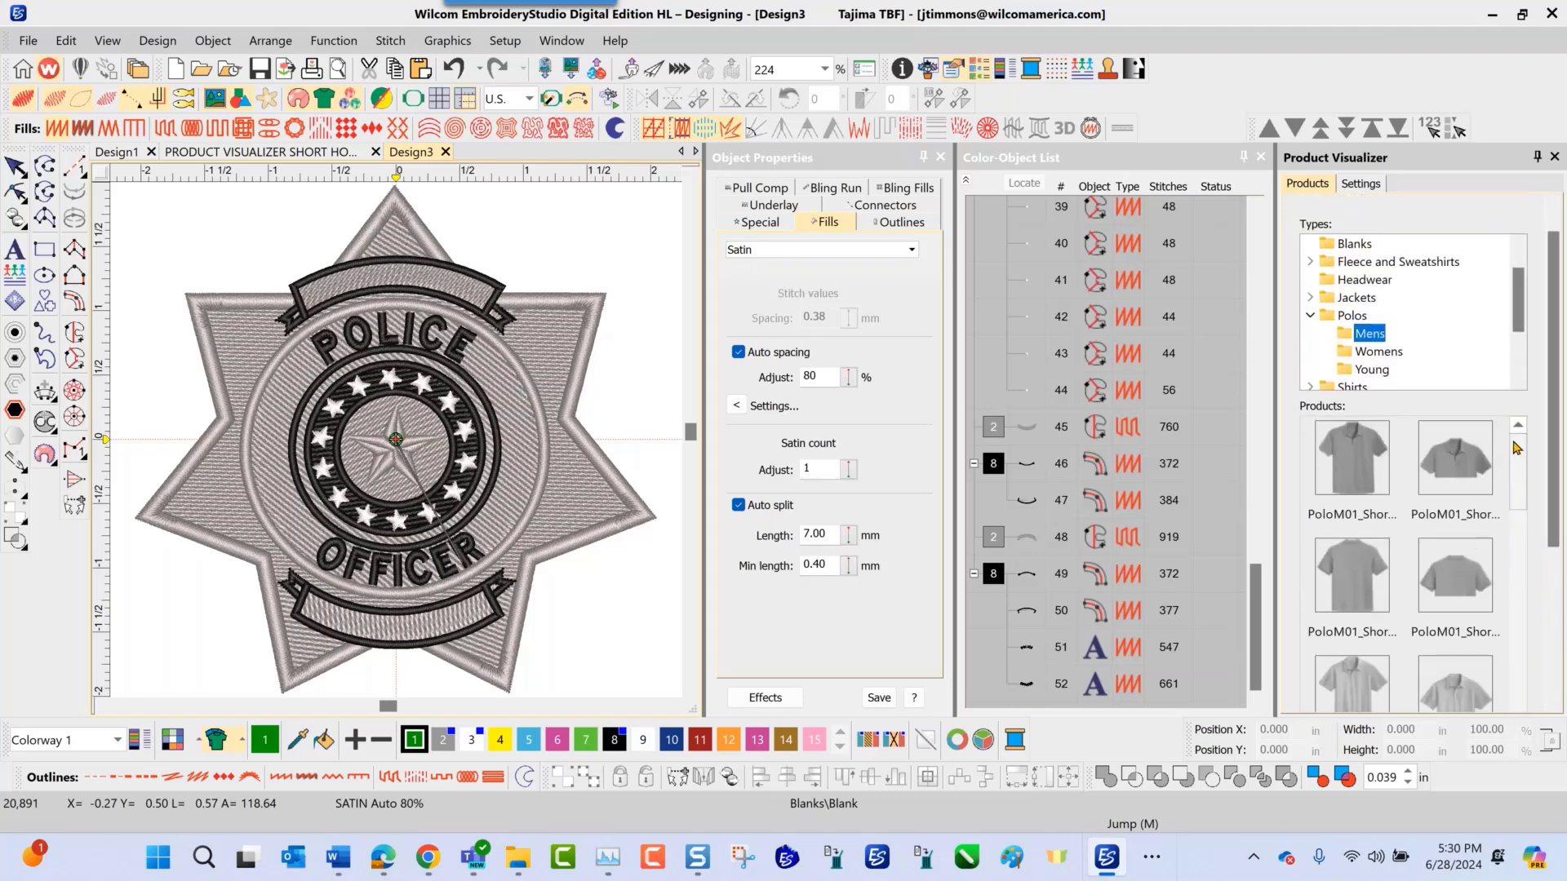
left_click(1351, 457)
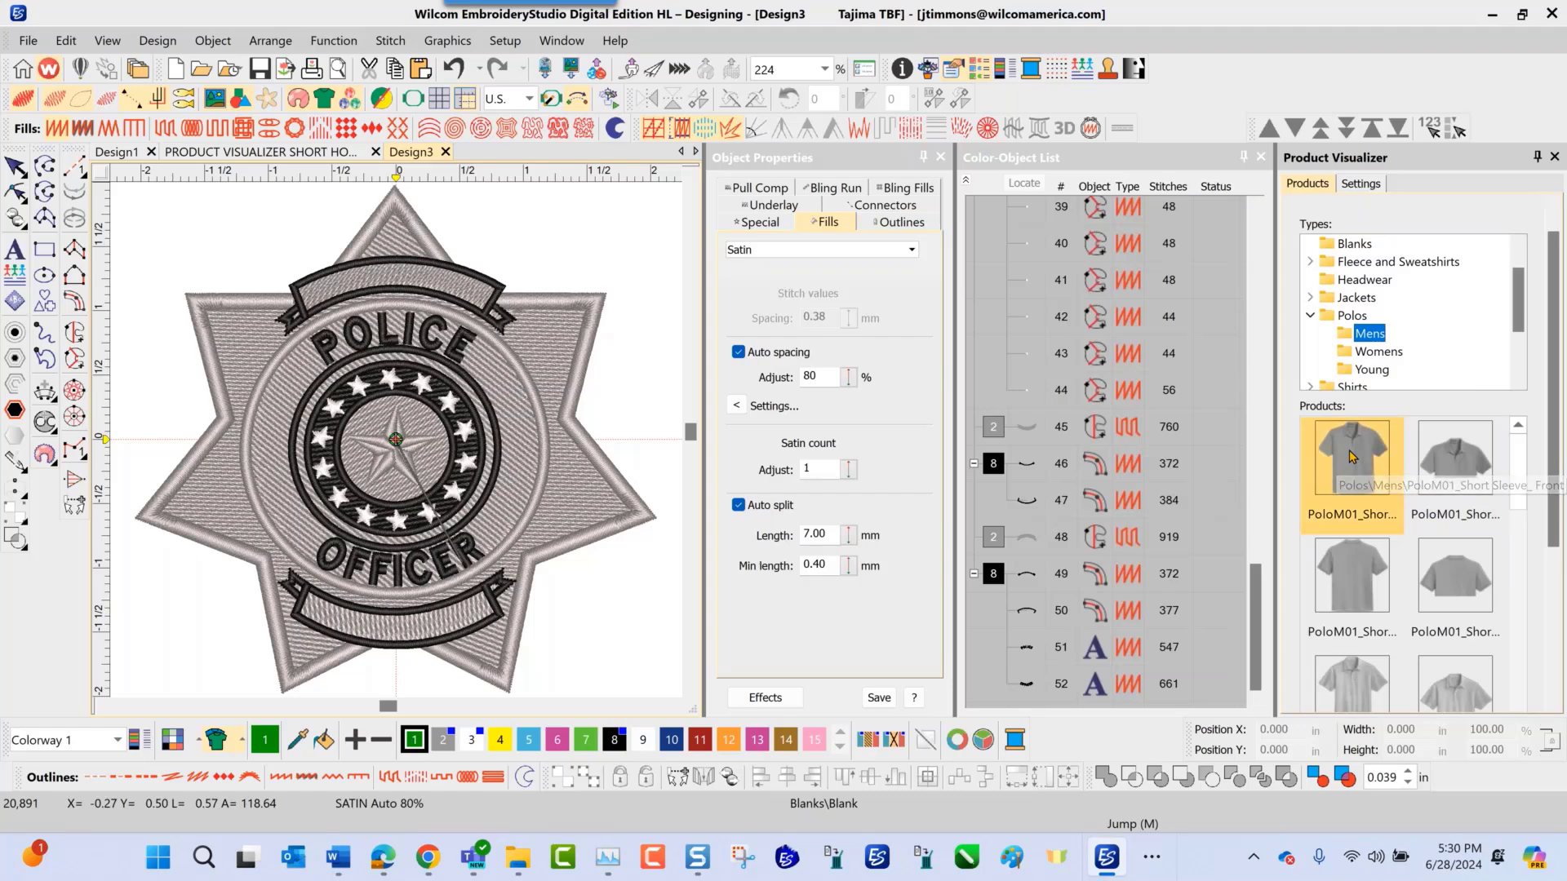
scroll(396, 448, "down", 5)
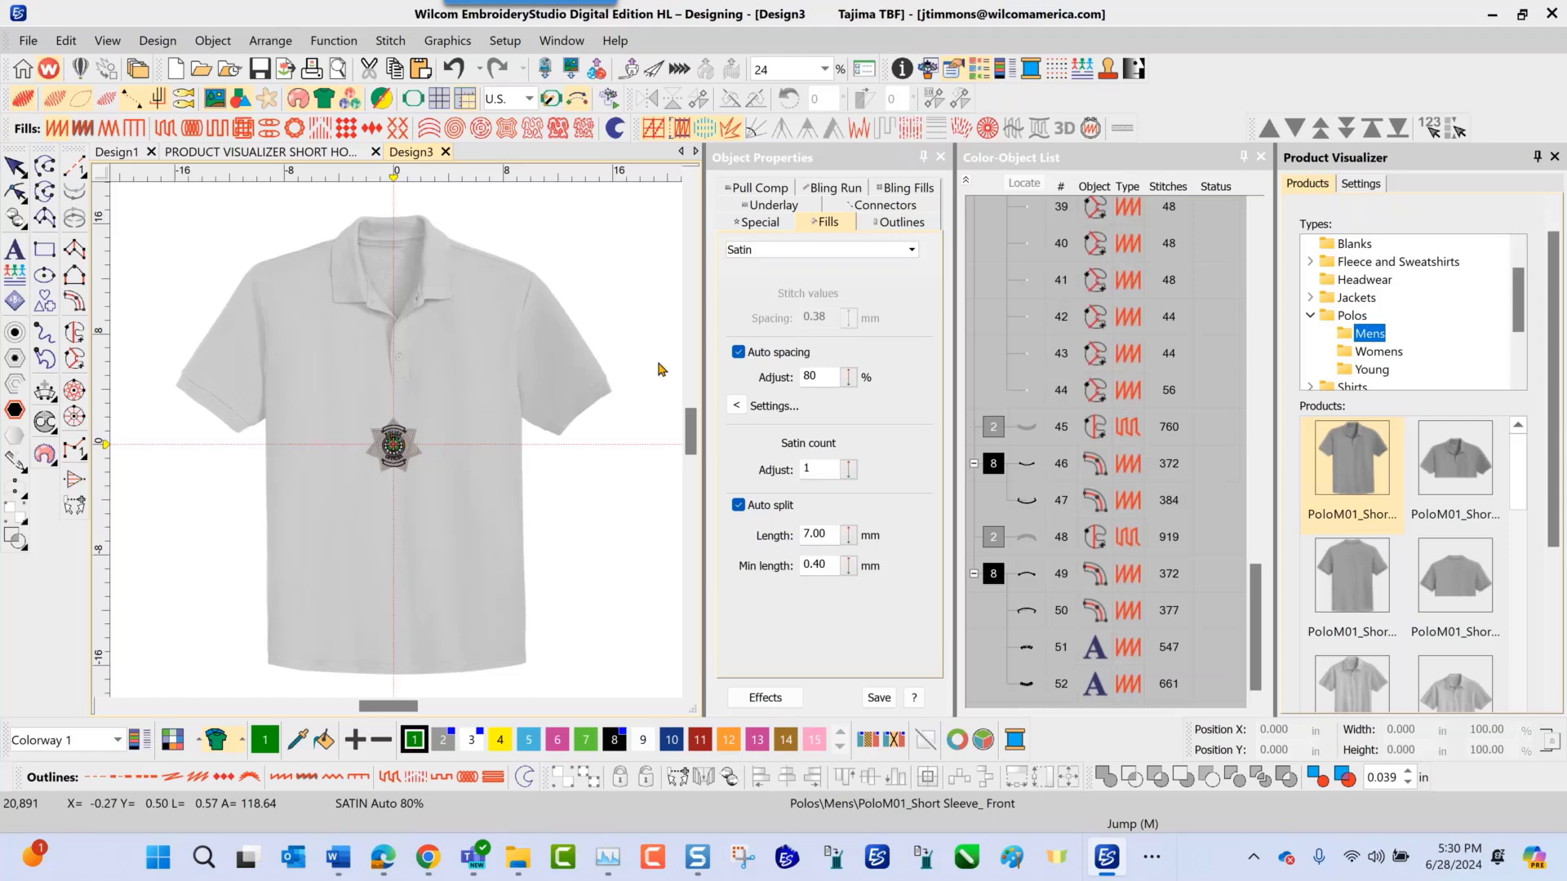
- Set the polo's Color 1 to a dark grey swatch and apply it
left_click(1360, 187)
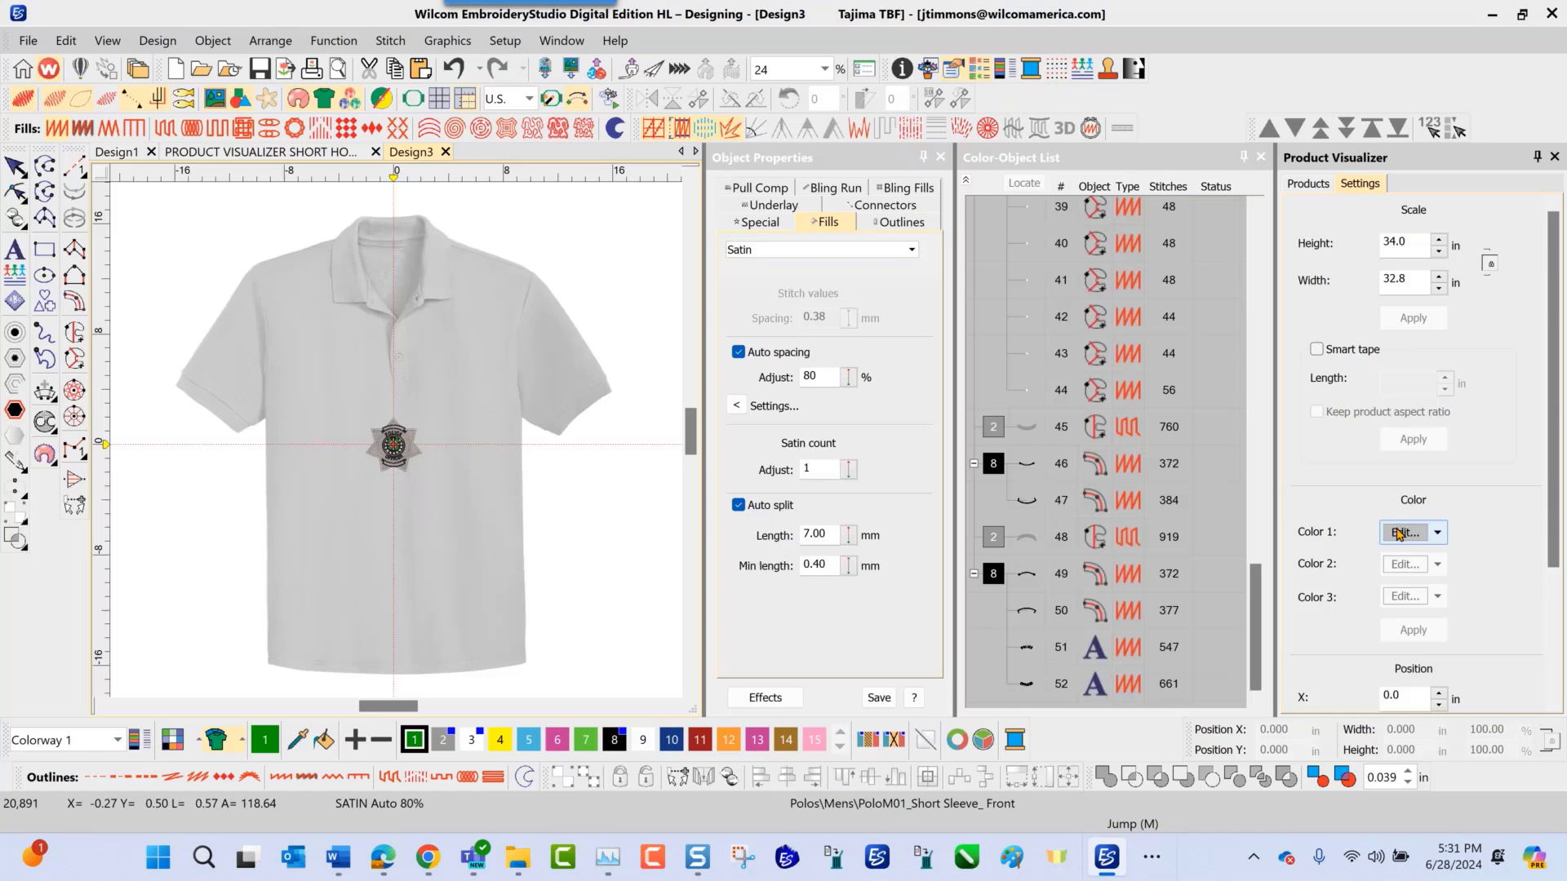
left_click(1441, 535)
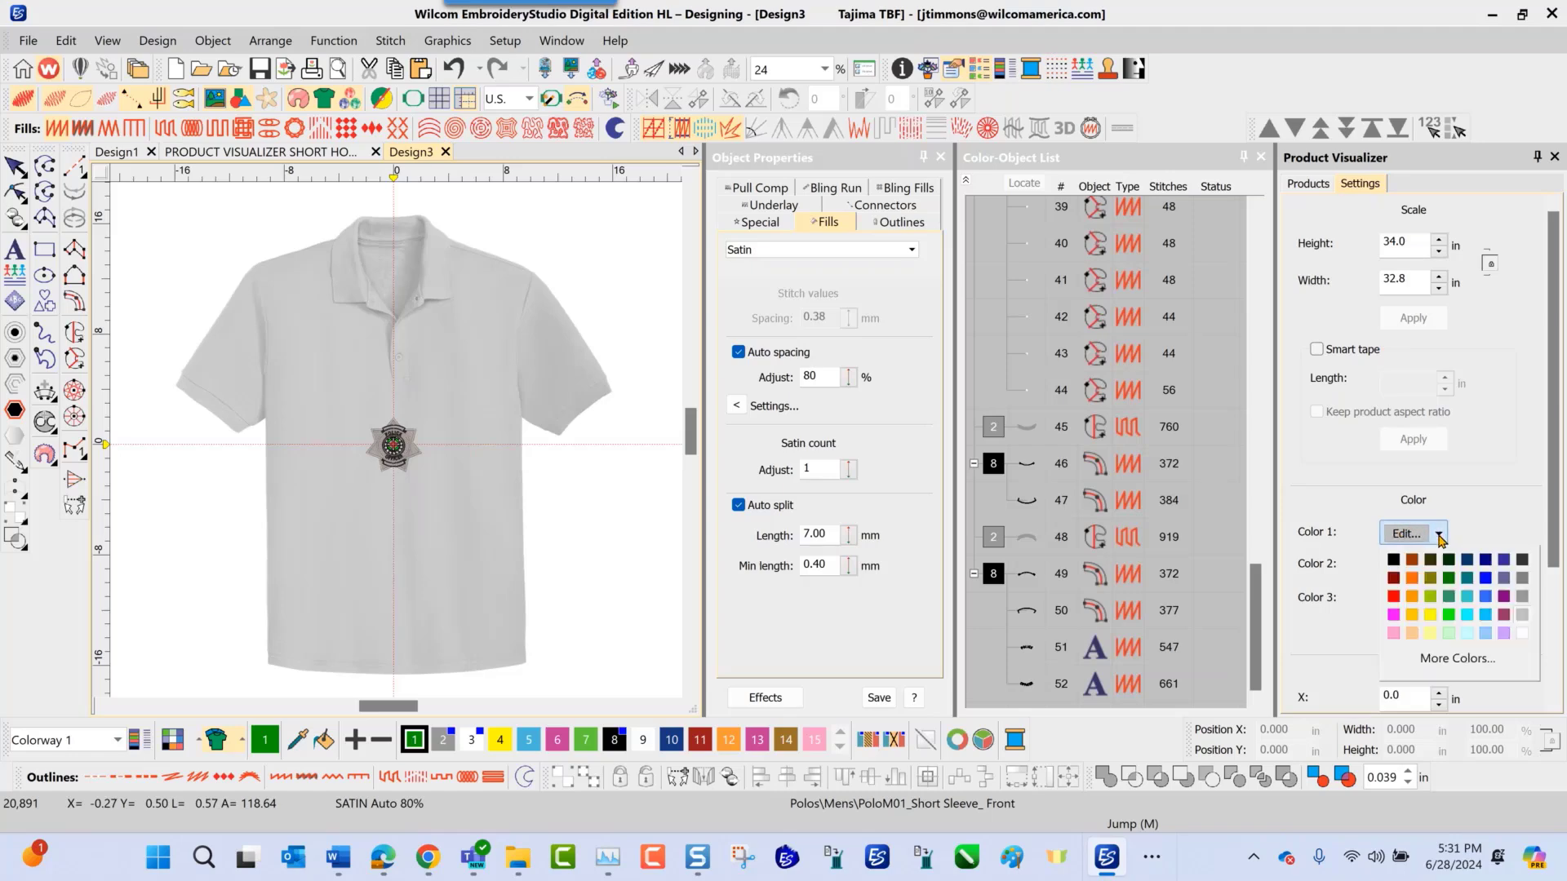
left_click(1523, 569)
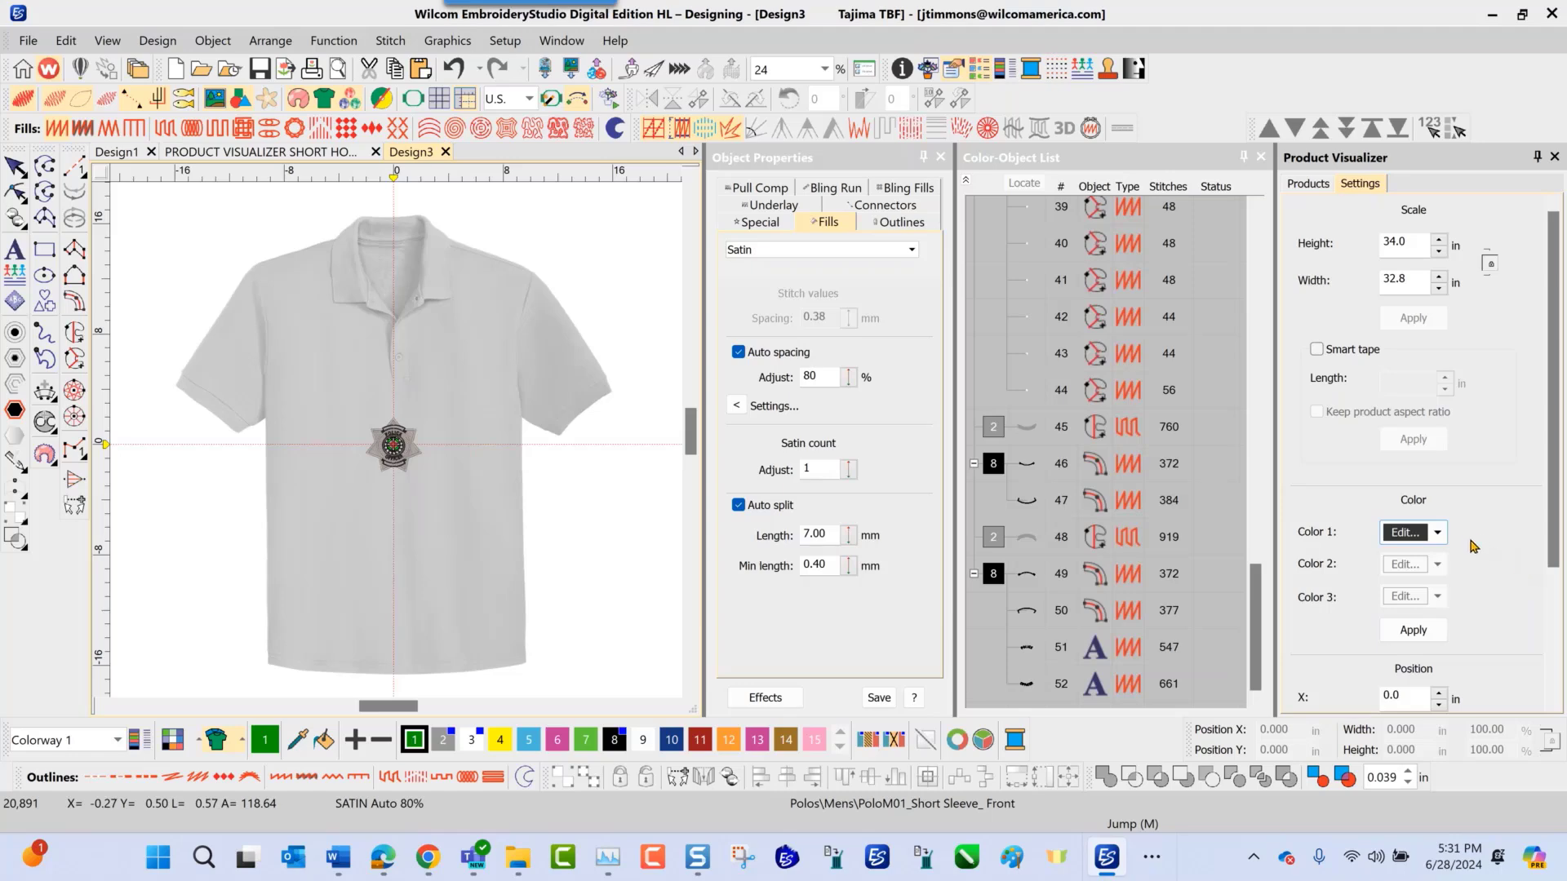
left_click(1409, 637)
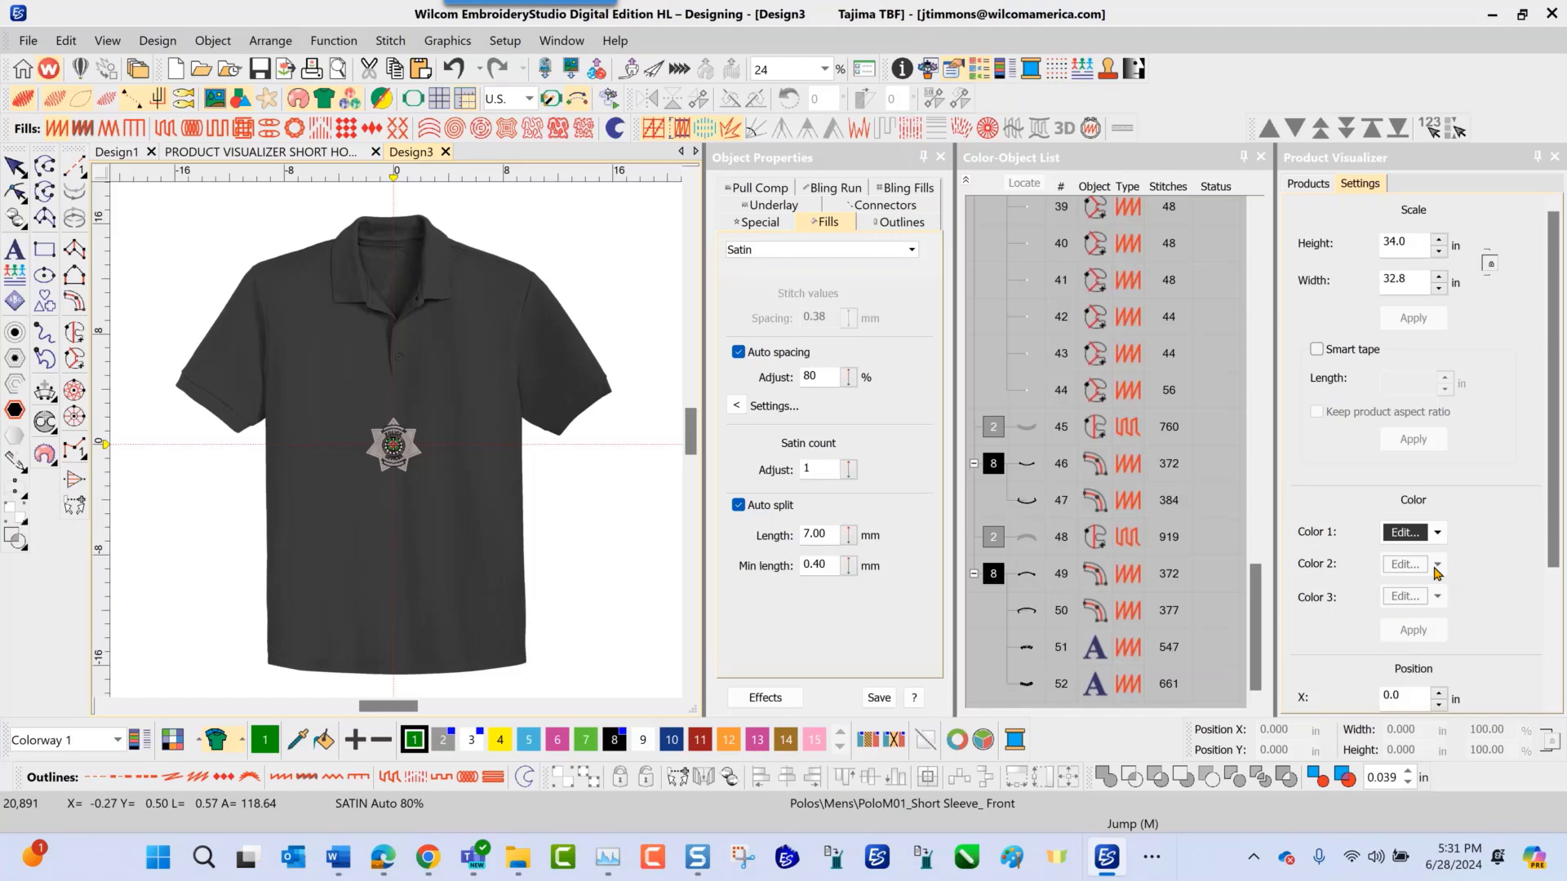
- Nudge the polo down and left until its position reads X -4.7 in, Y -7.1 in
scroll(1434, 574, "down", 4)
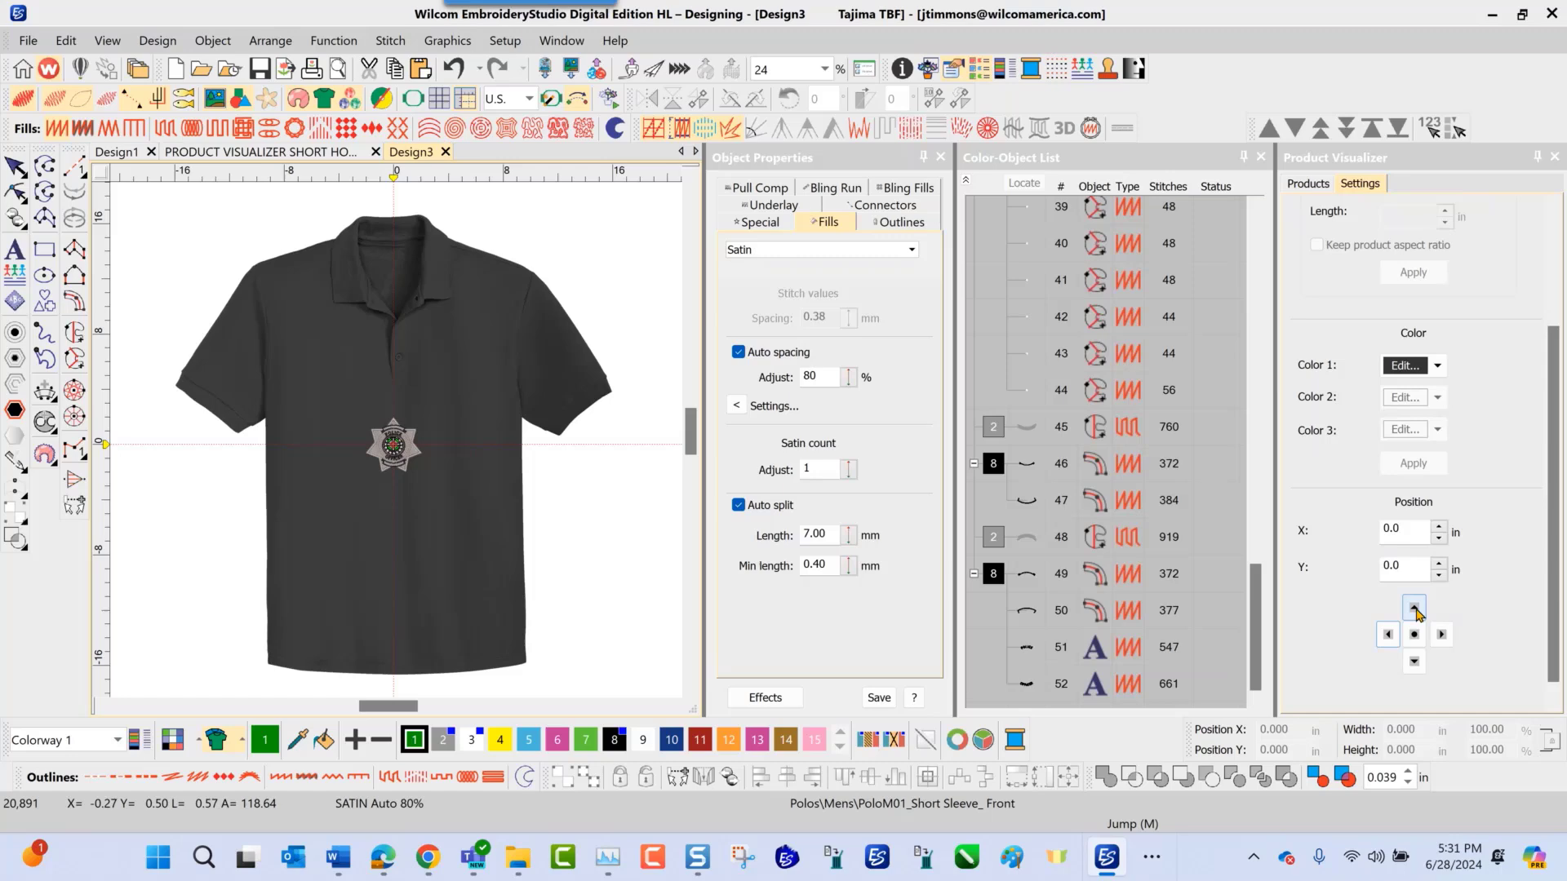
left_click(1414, 662)
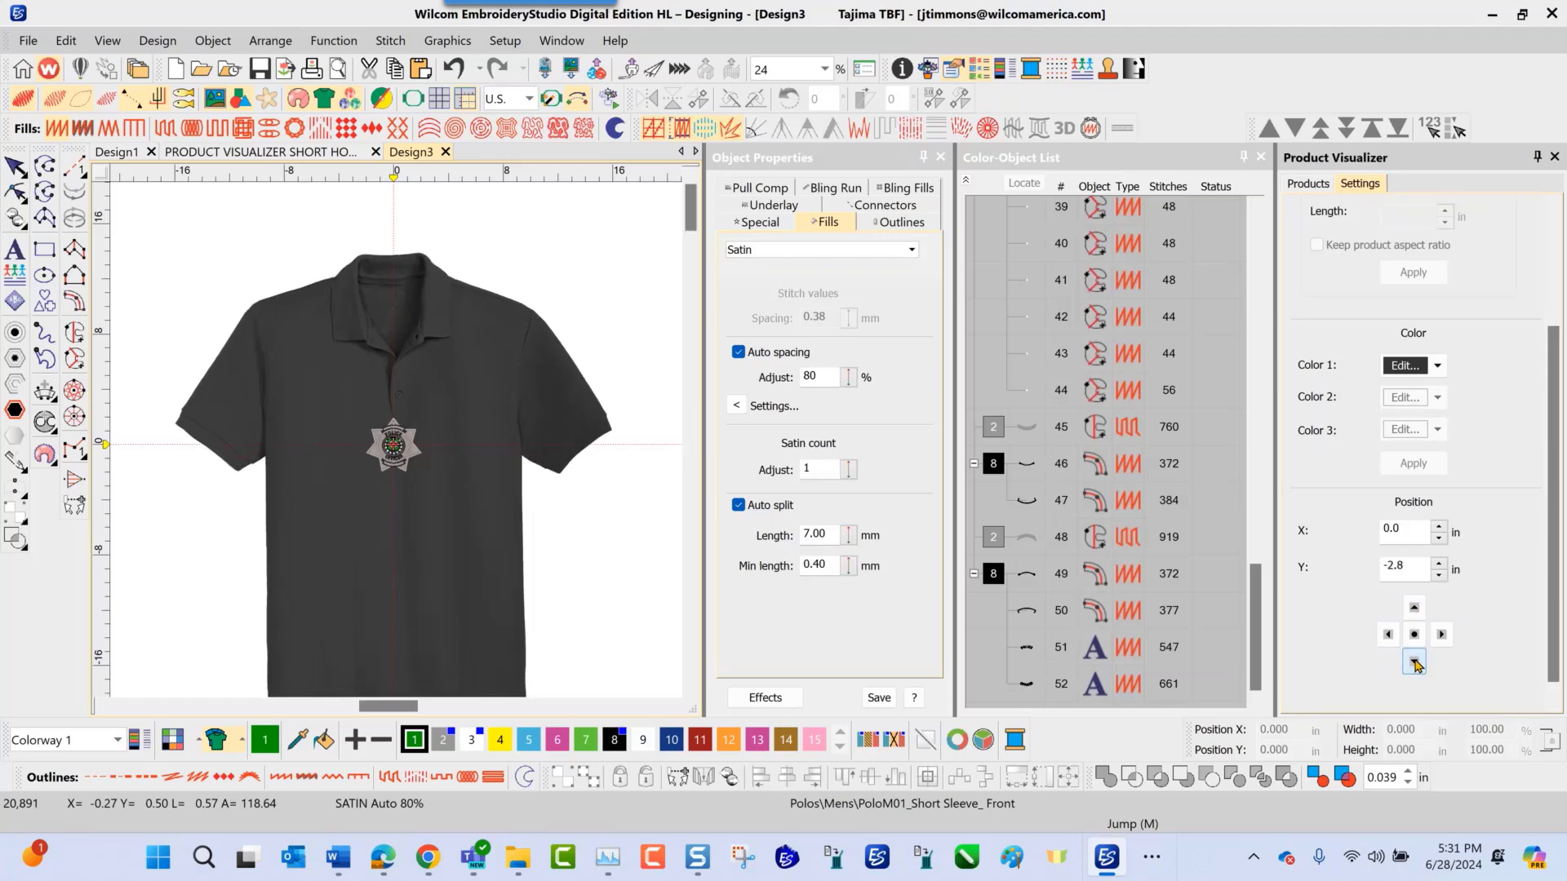
left_click_drag(1414, 661, 1388, 635)
scroll(329, 390, "up", 2)
scroll(329, 391, "up", 2)
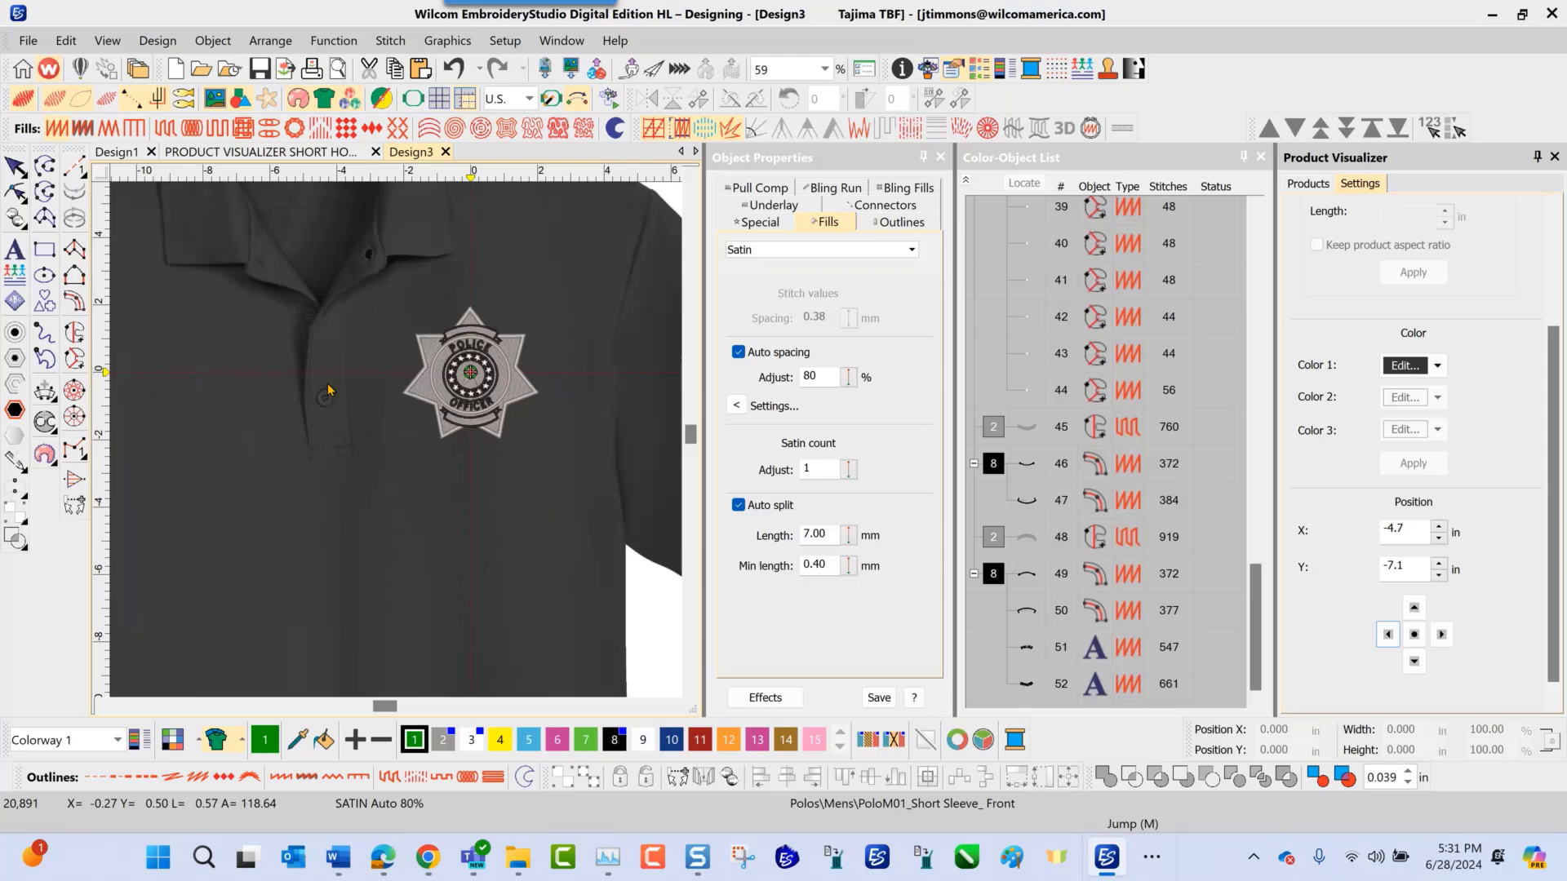
scroll(400, 446, "down", 2)
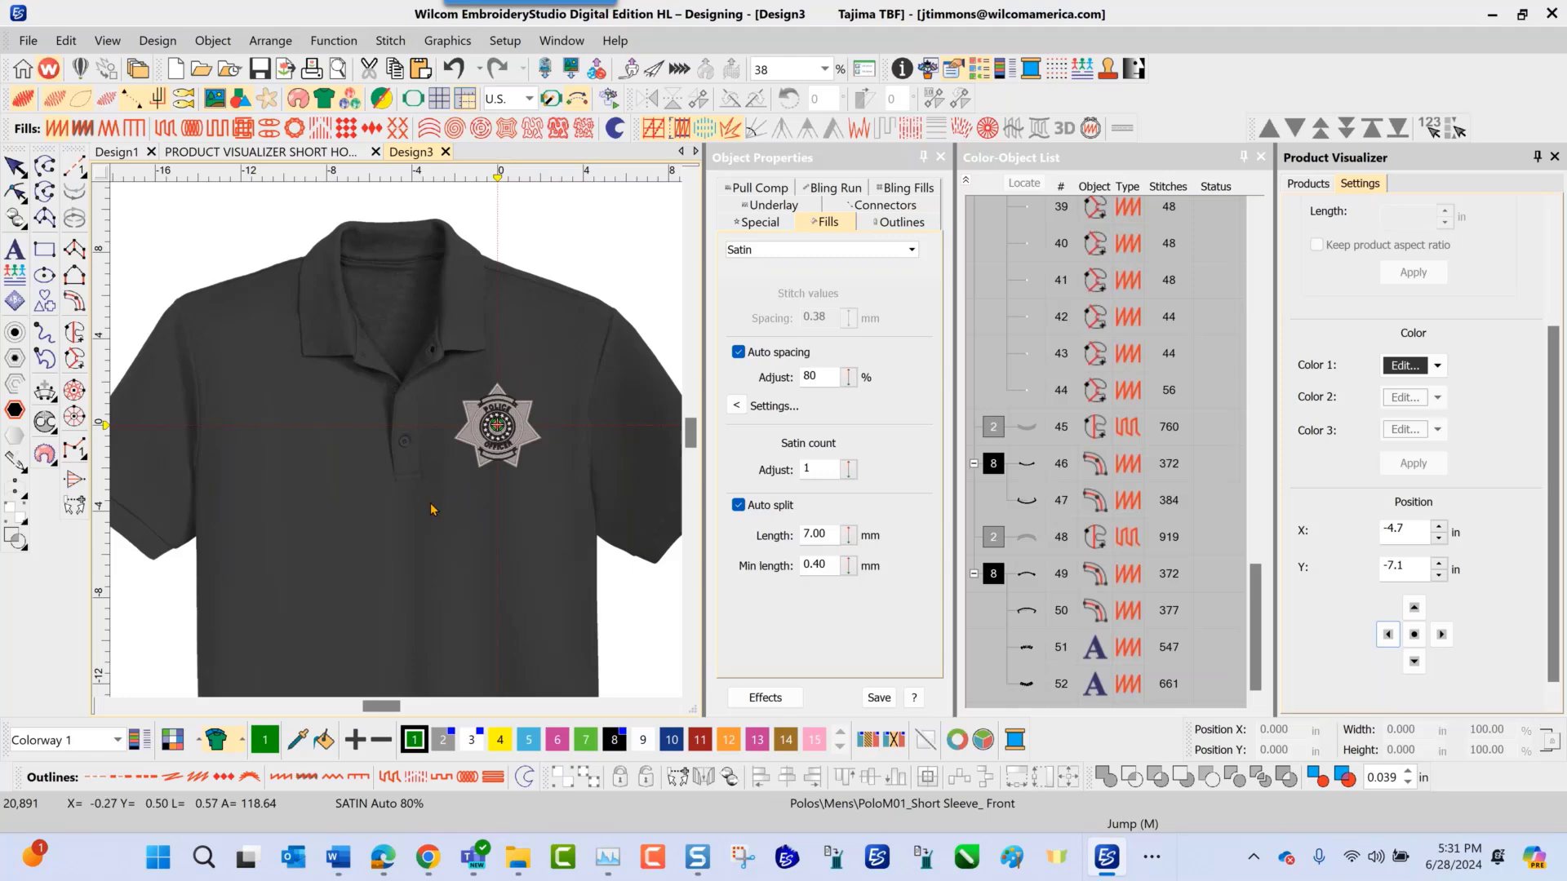
scroll(431, 509, "down", 2)
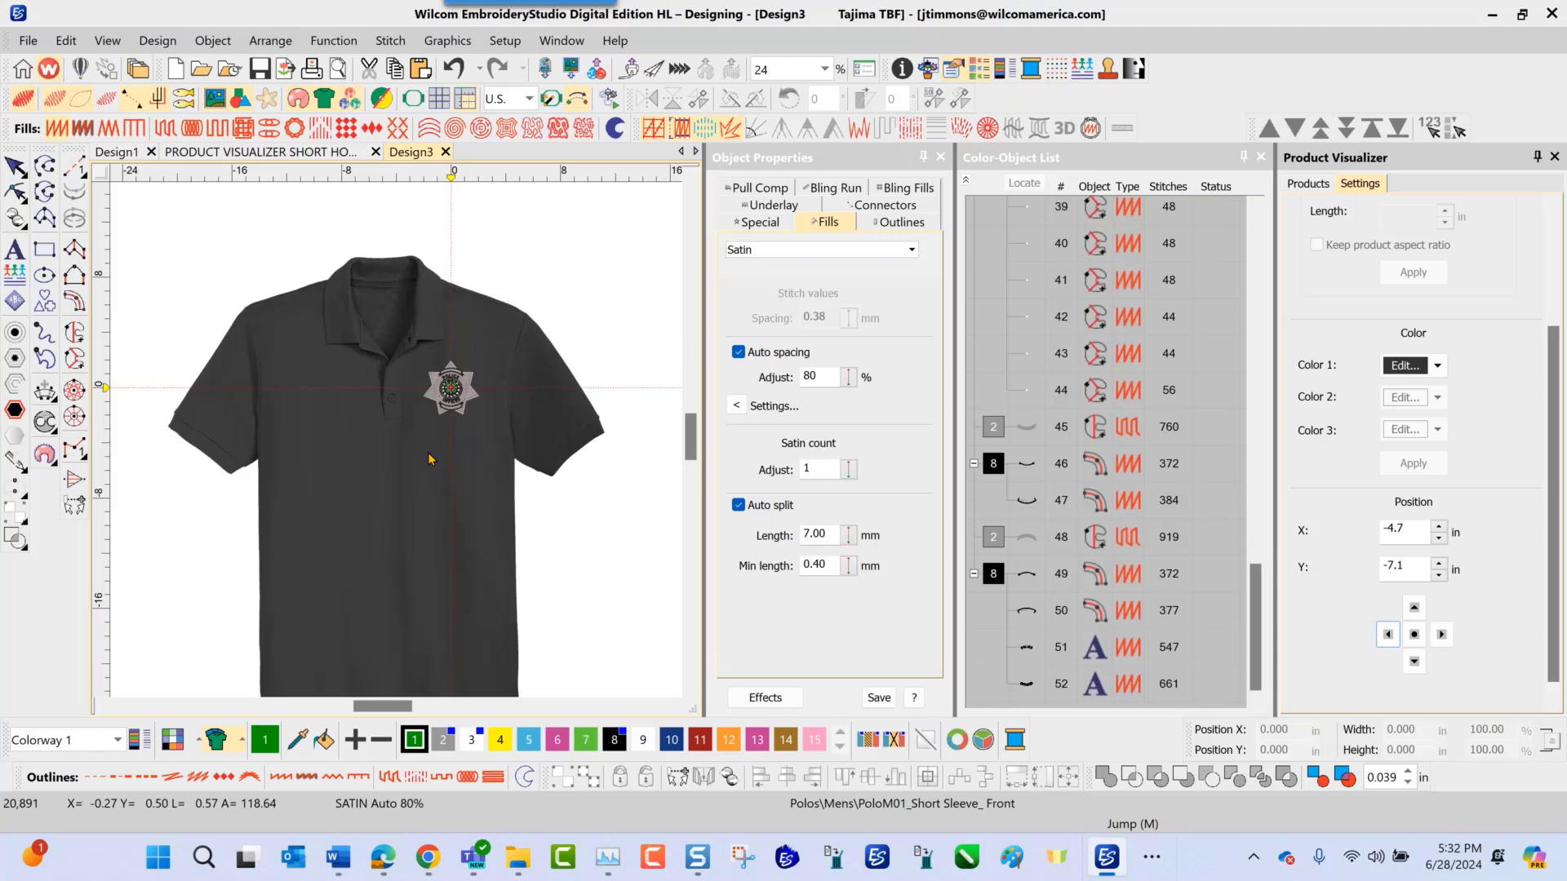
- Open the approval sheet in File > Print Preview and bring up its Print Options
left_click(28, 43)
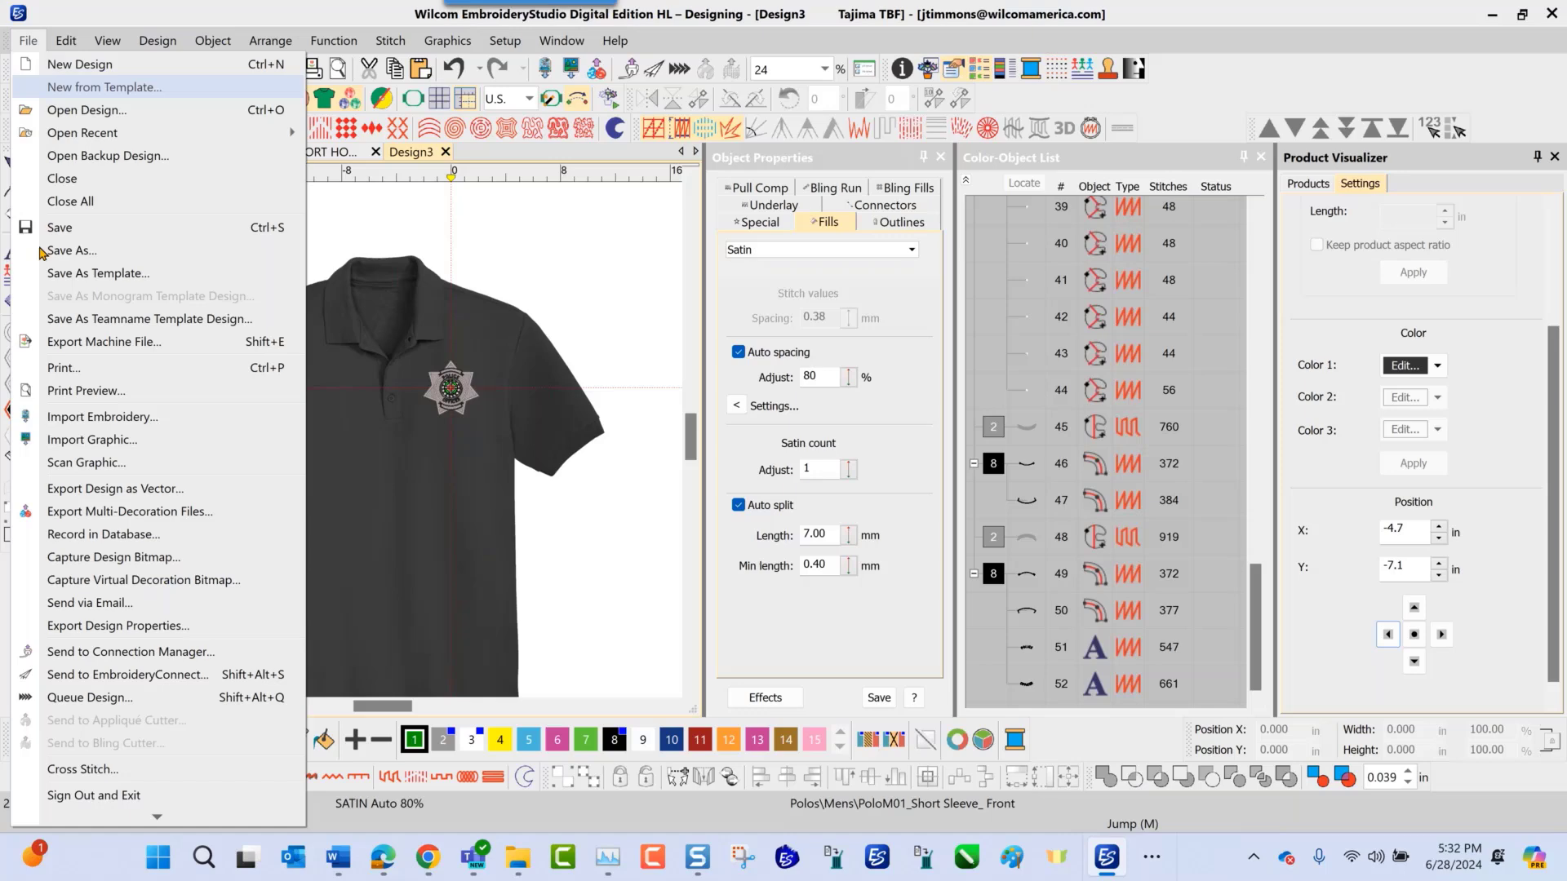
left_click(98, 398)
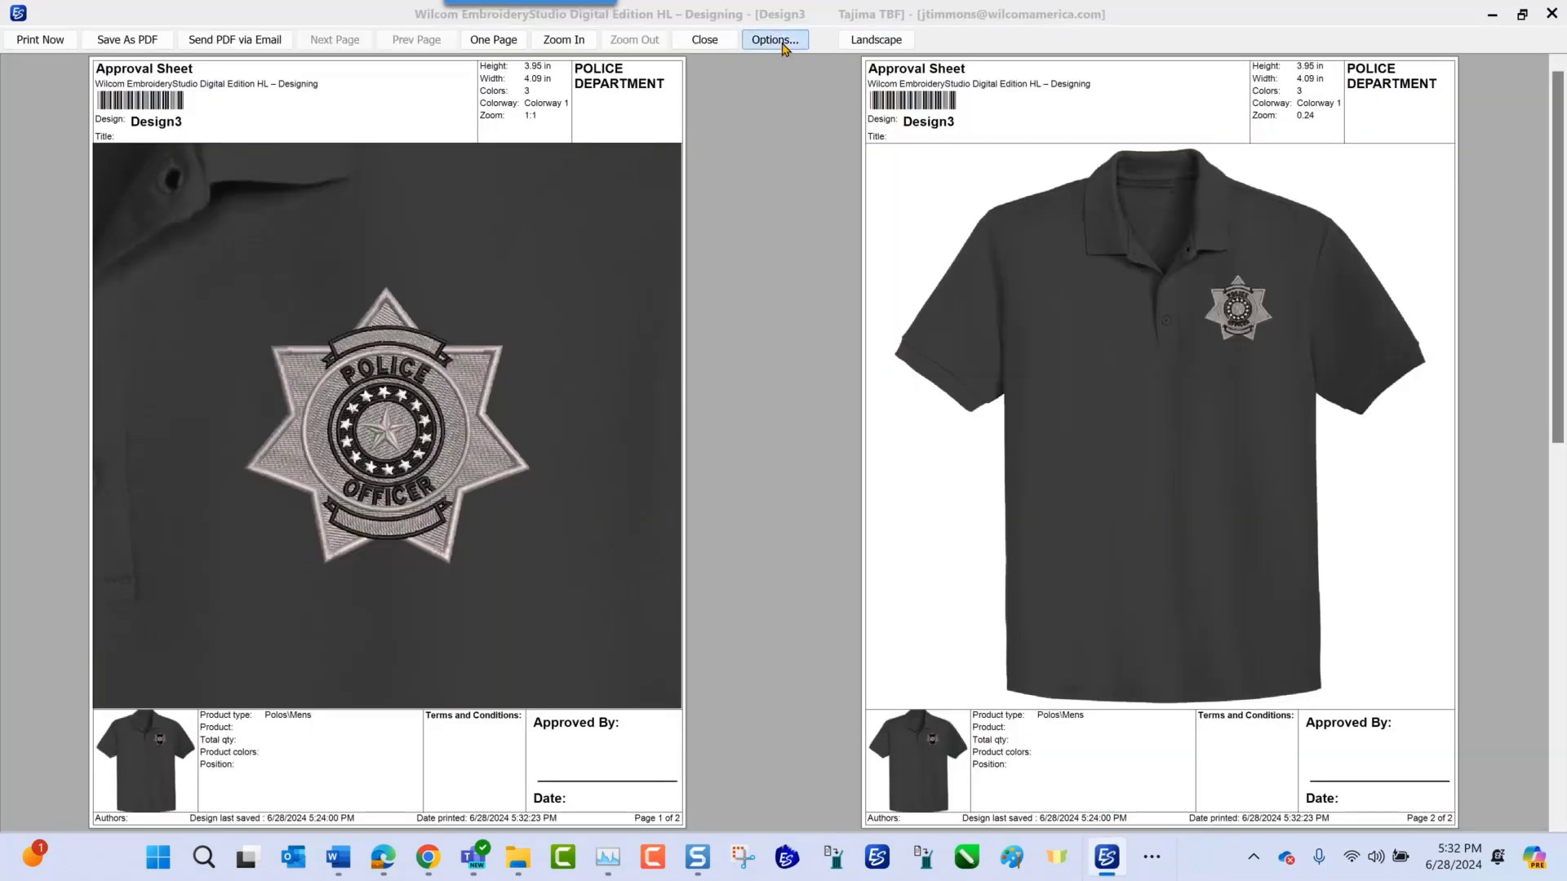
left_click(775, 40)
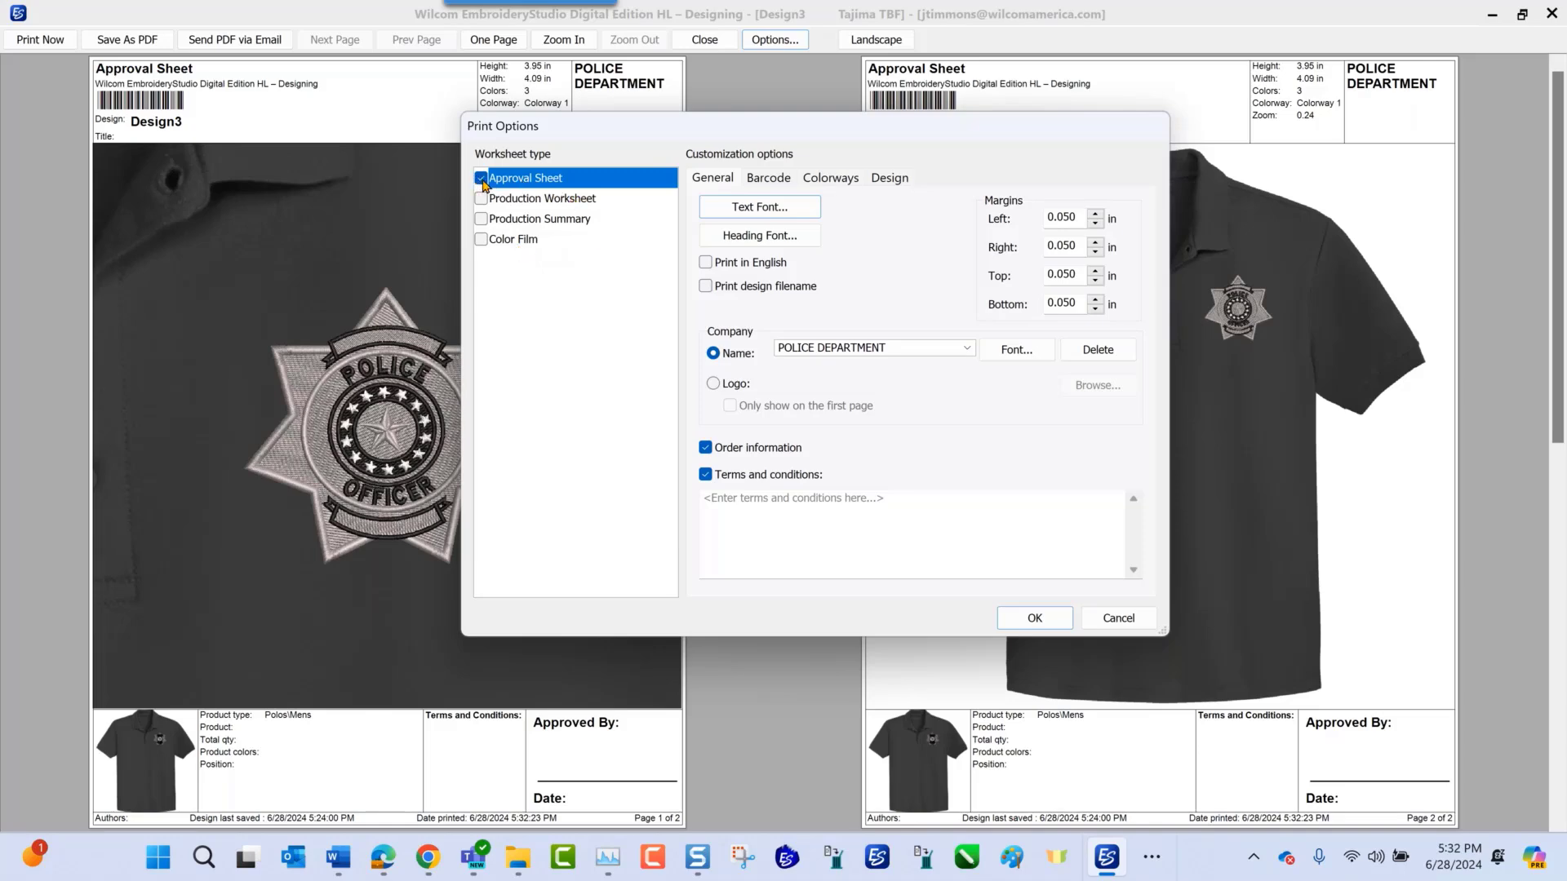
- Review the design print checkboxes on the Design tab of Print Options
left_click(883, 181)
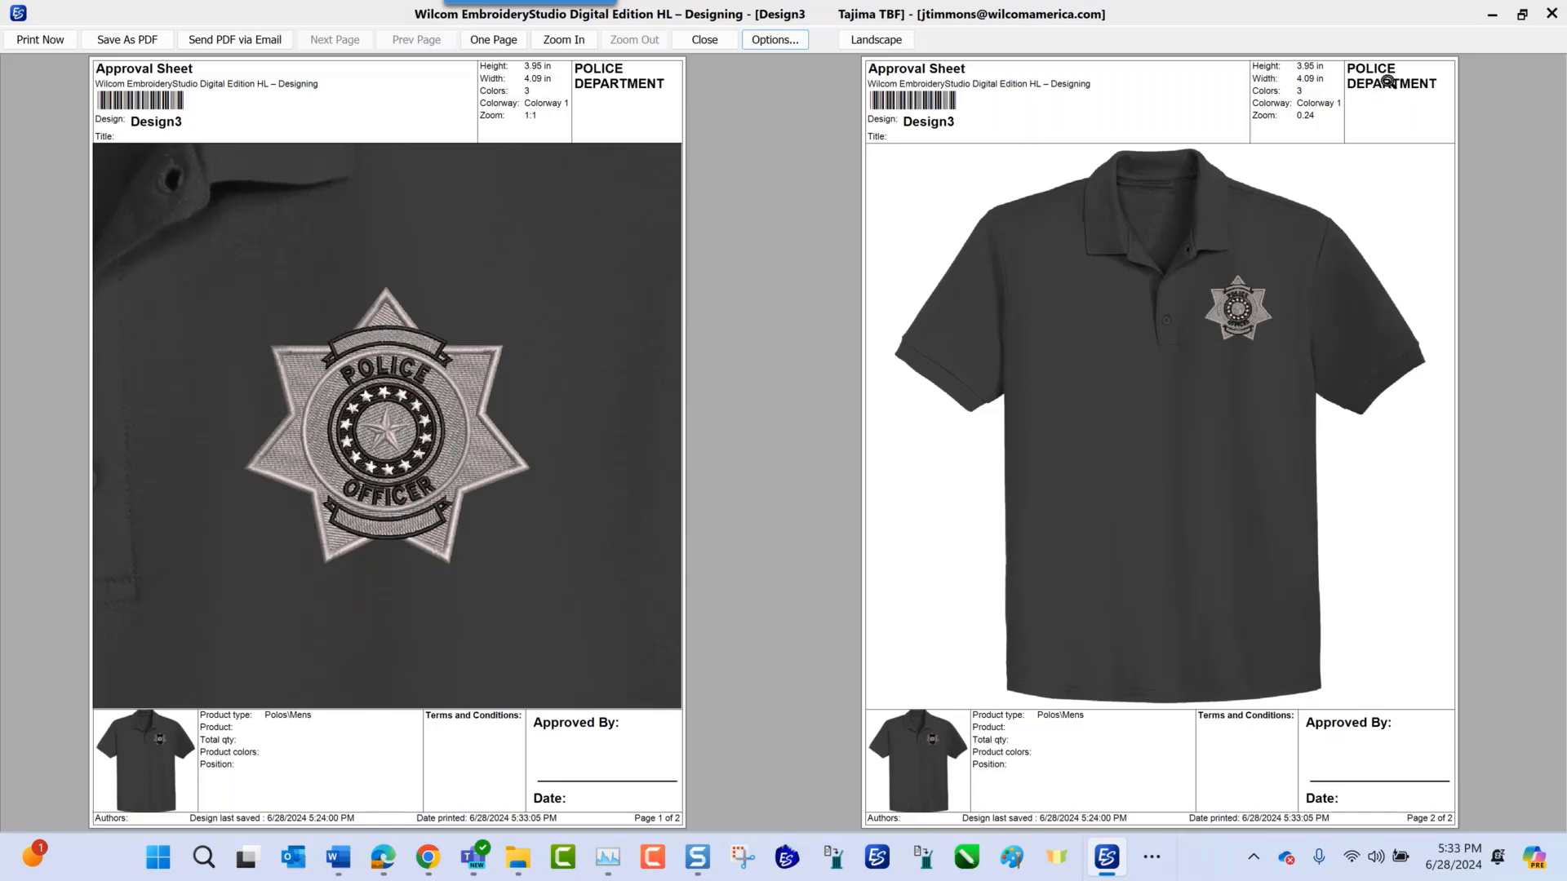
left_click(775, 39)
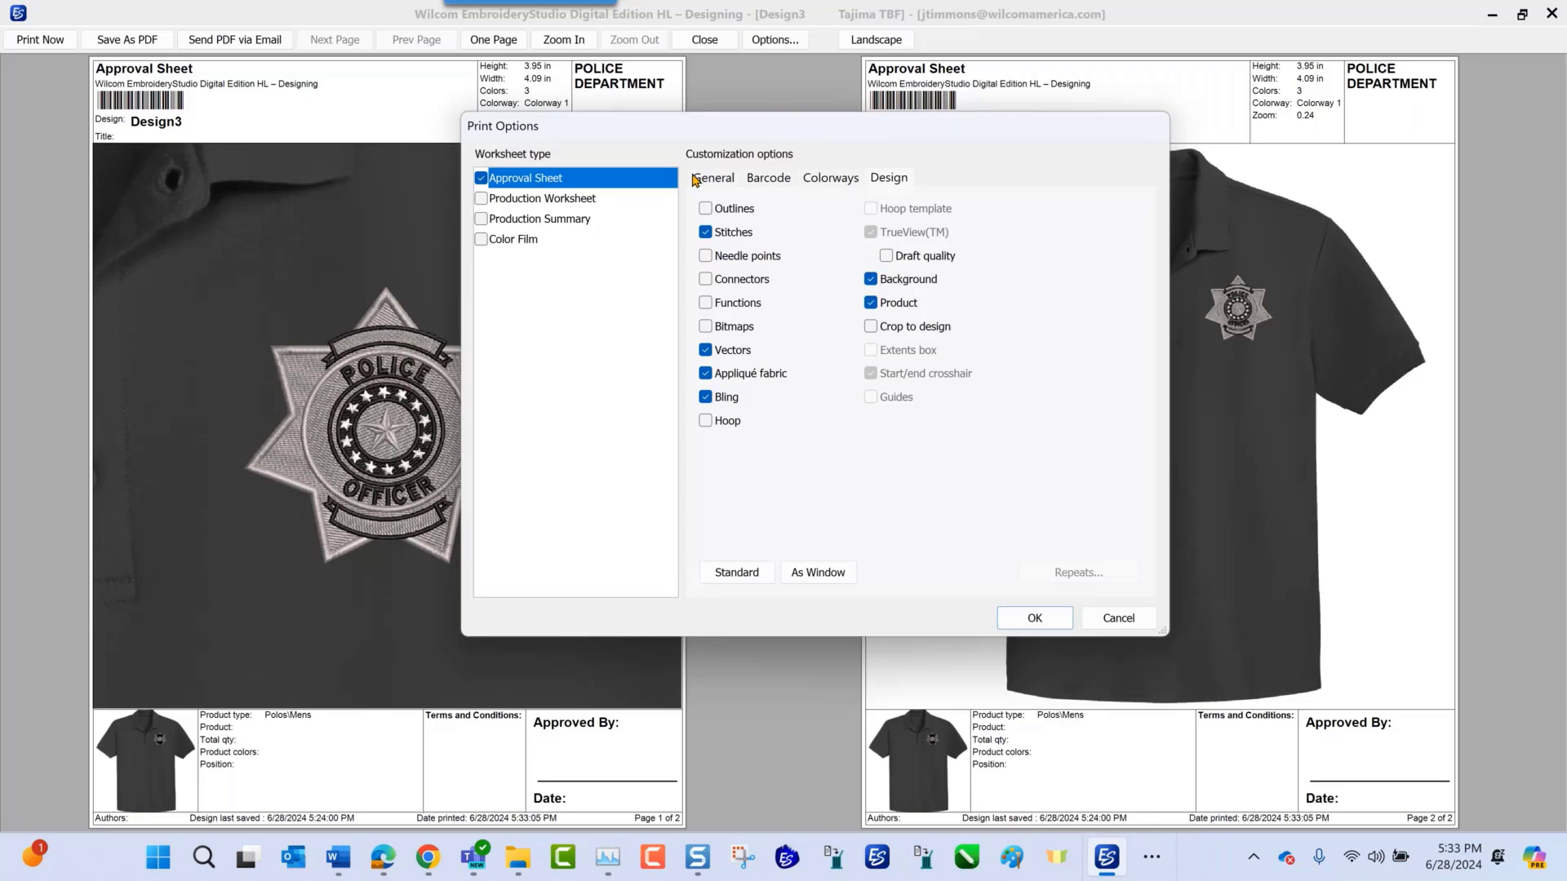
left_click(707, 181)
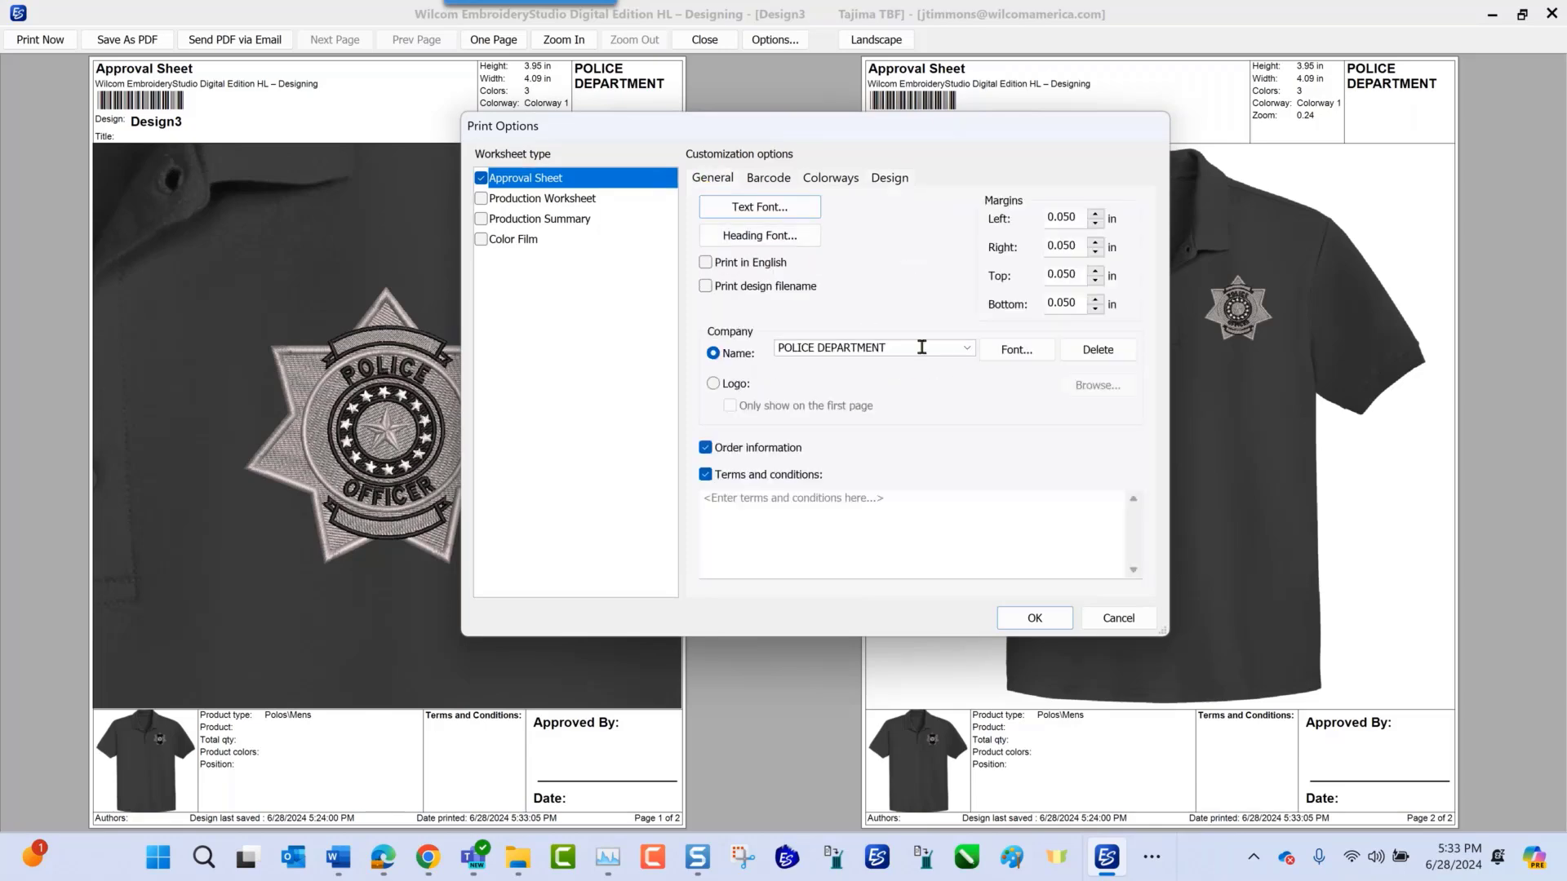
left_click(1035, 617)
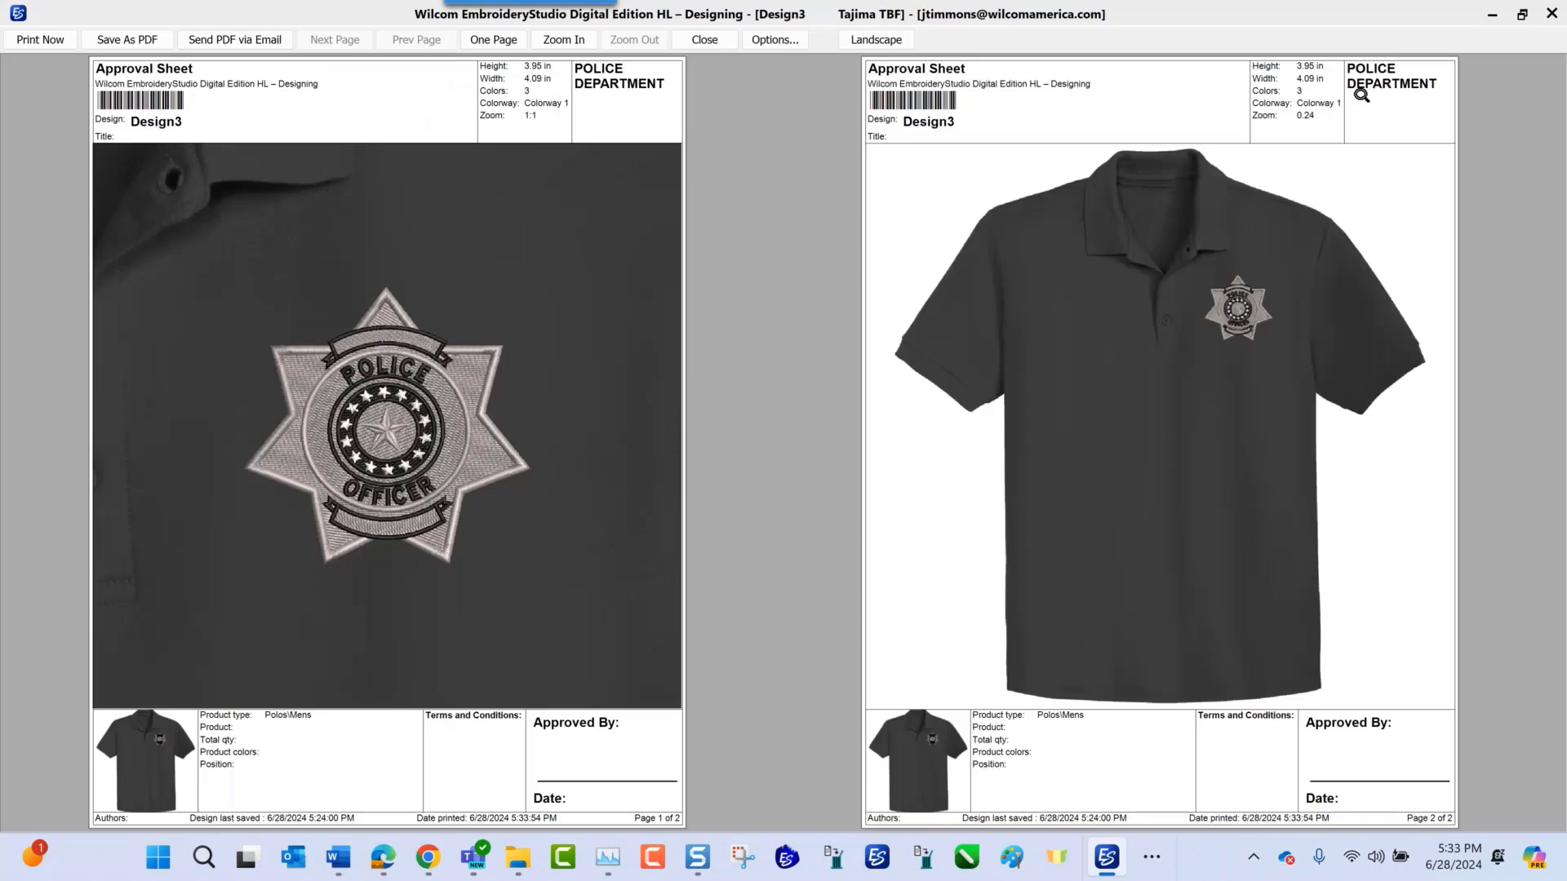